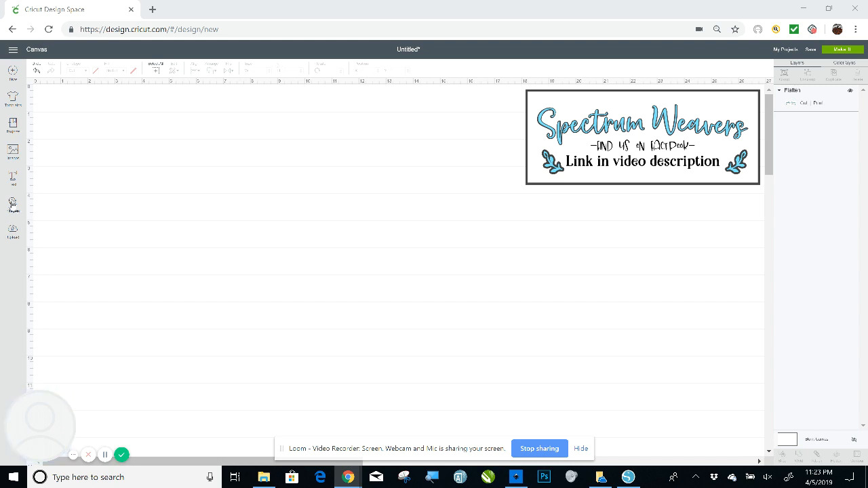
Step: Add a circle shape, move it to the middle of the canvas and enlarge it to about 8.8 inches across
left_click(12, 203)
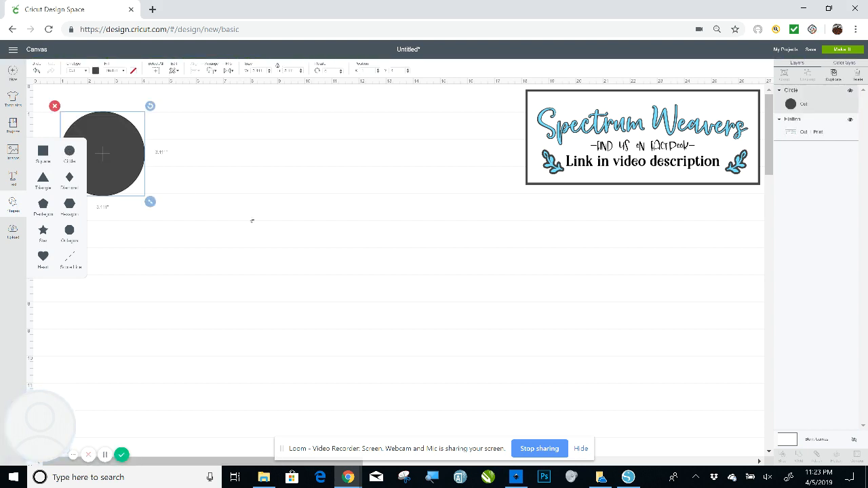
left_click_drag(102, 154, 319, 222)
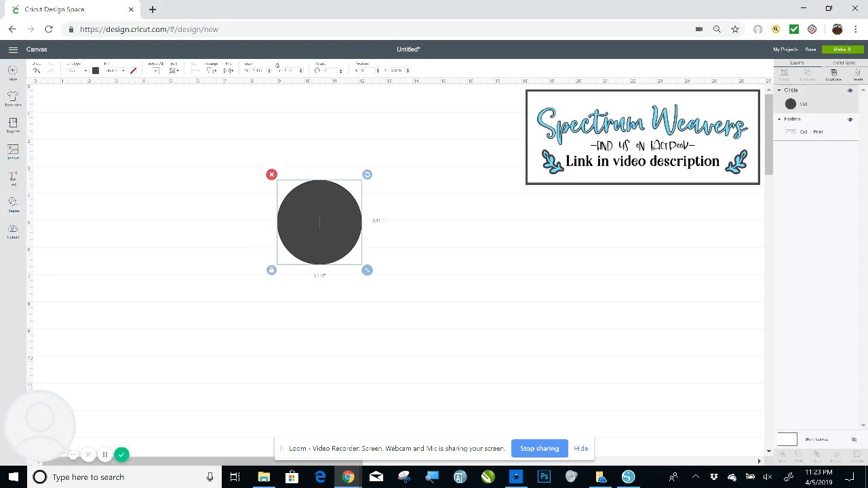
left_click_drag(366, 270, 520, 423)
left_click_drag(396, 298, 339, 247)
left_click(327, 237)
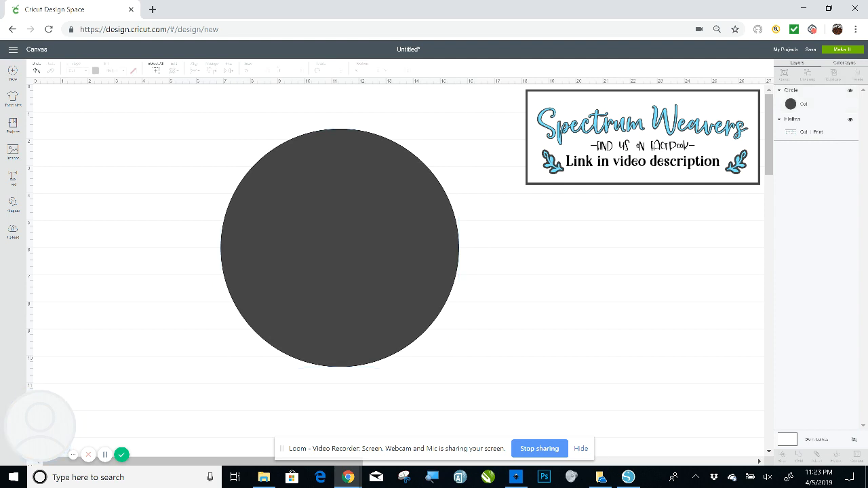
Step: Change the circle's material color to light gray and deselect it
left_click(327, 237)
left_click(95, 70)
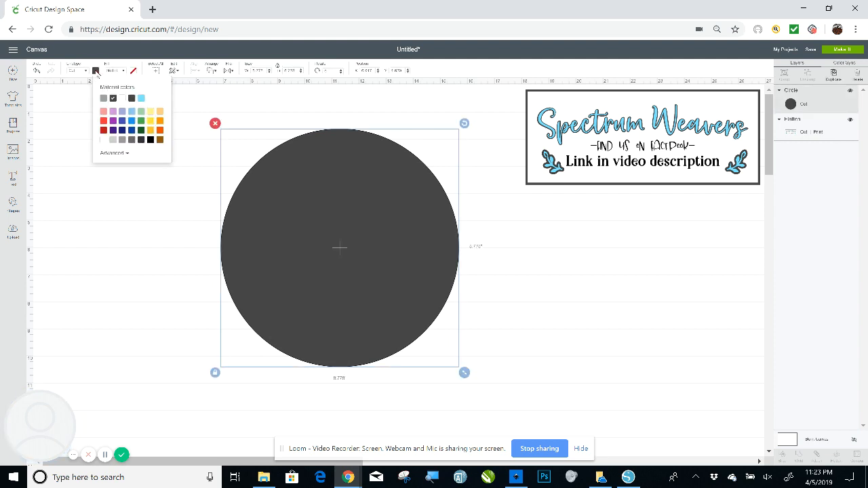
left_click(112, 139)
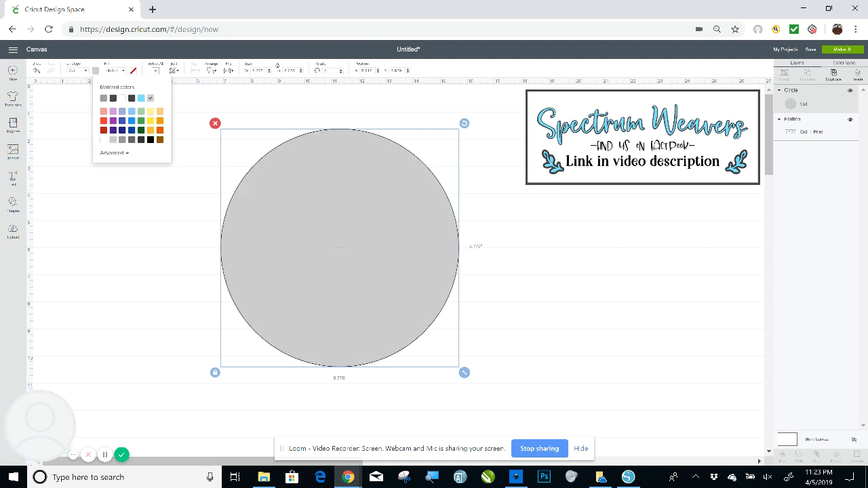
left_click(151, 218)
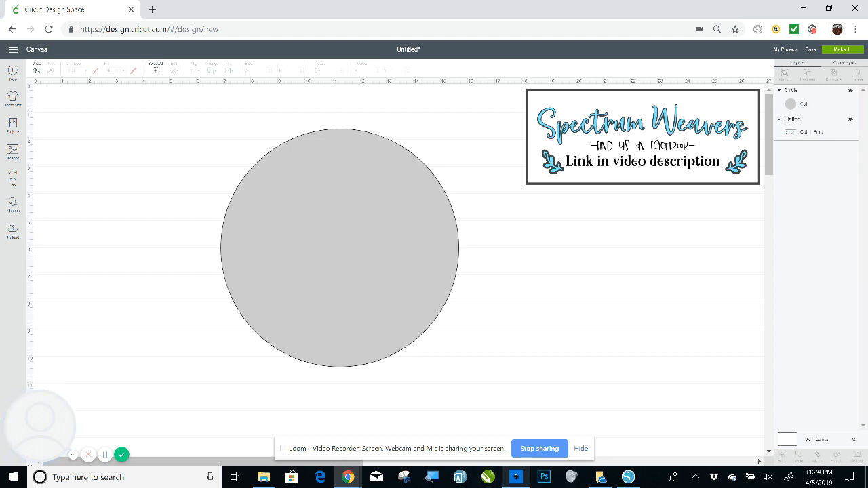
Step: Switch to Inkscape, start importing a file and browse from the Desktop to the font bundles folder inside graphics
left_click(516, 476)
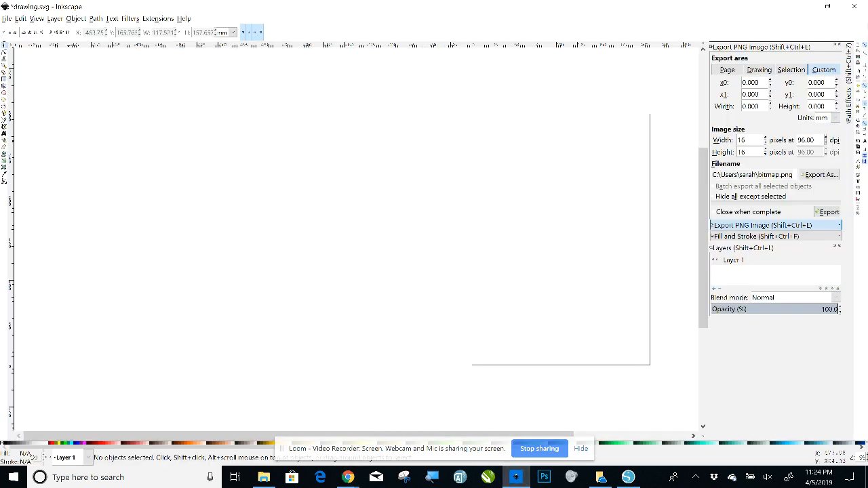
left_click(7, 18)
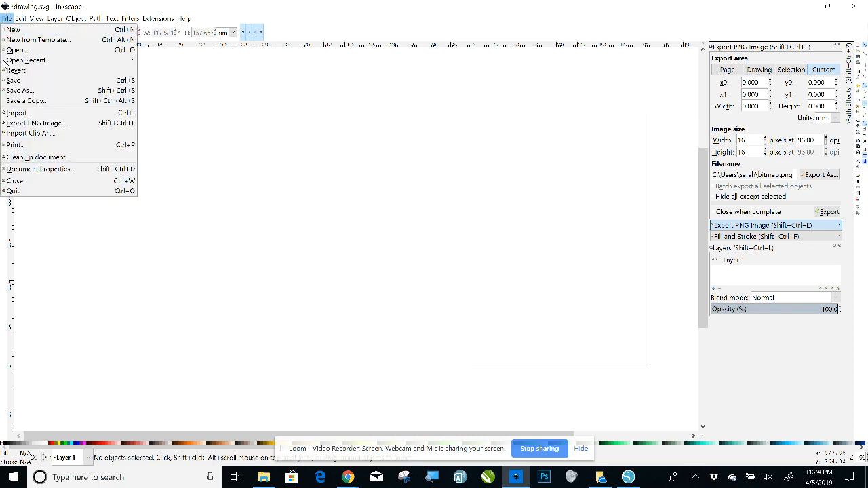
mouse_move(5, 61)
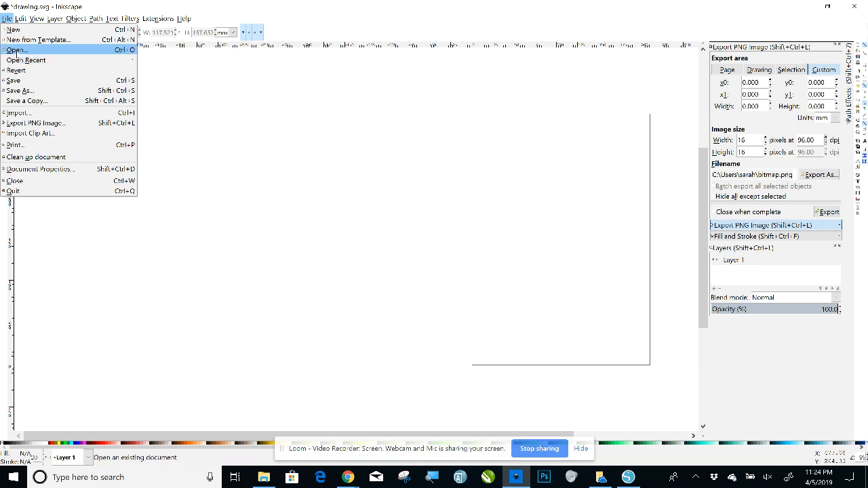
left_click(25, 114)
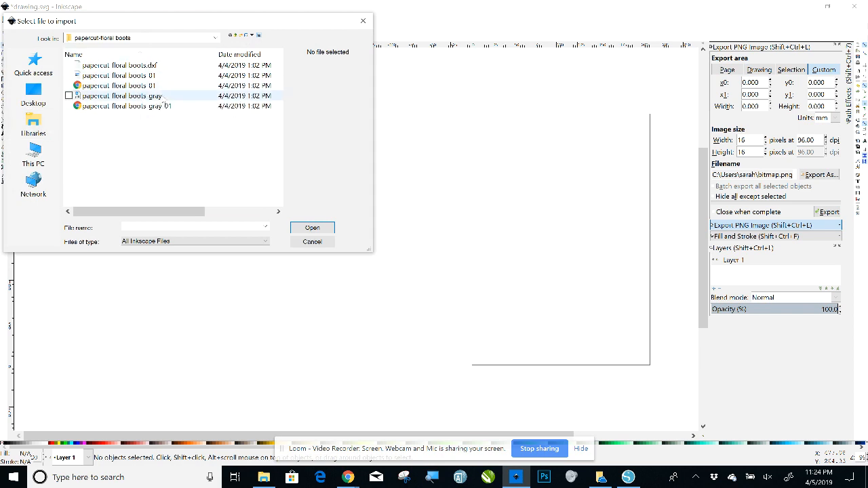
left_click(37, 98)
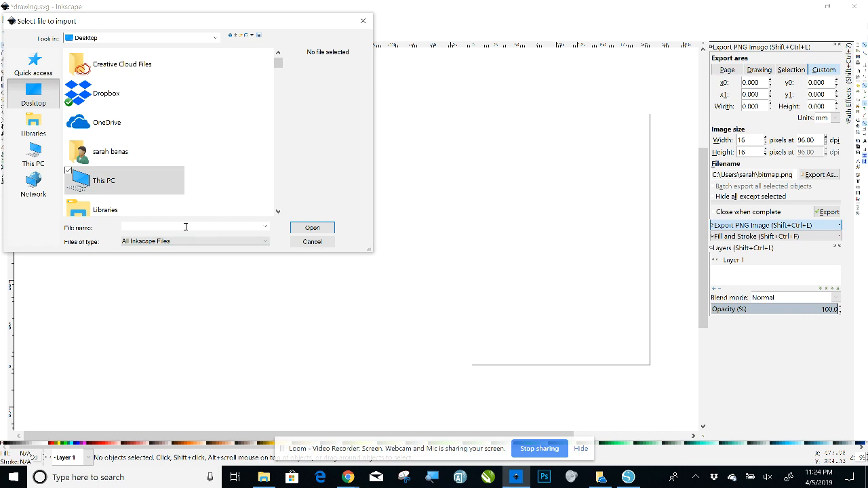
type("gr")
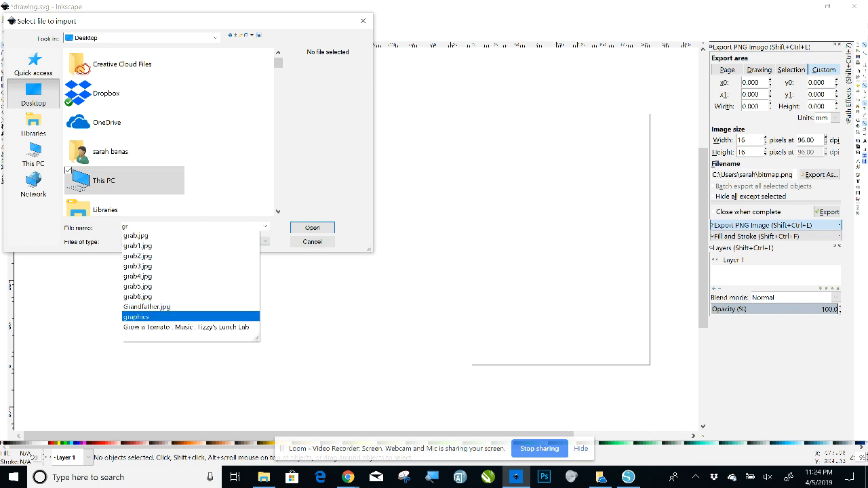
left_click(136, 316)
left_click(309, 229)
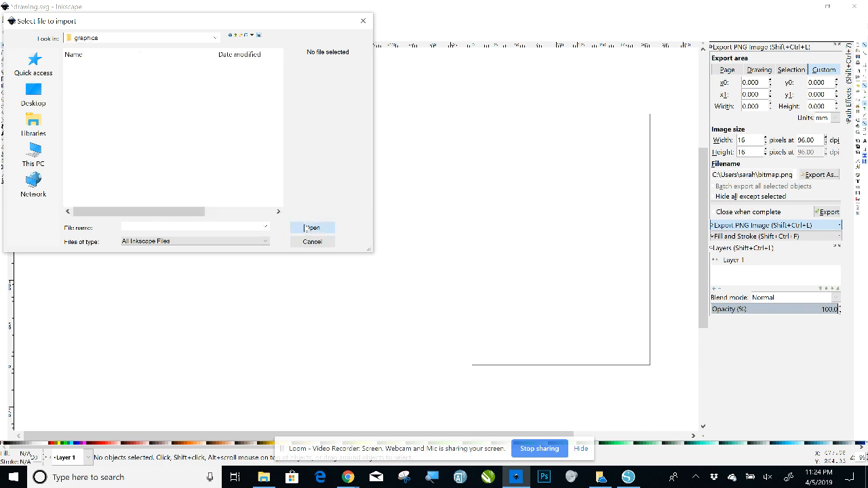
double_click(189, 175)
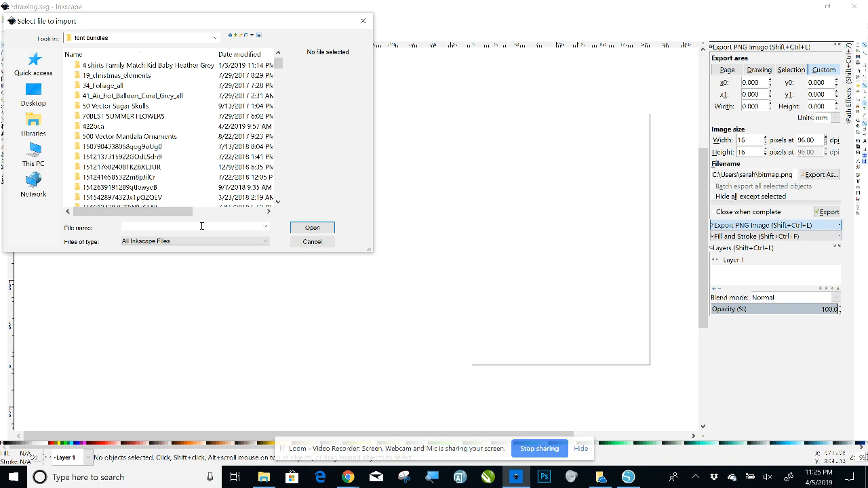
Step: Find the DesignBundles-Mega-Craft-Bundle-IV folder by name and open it in the import dialog
type("de")
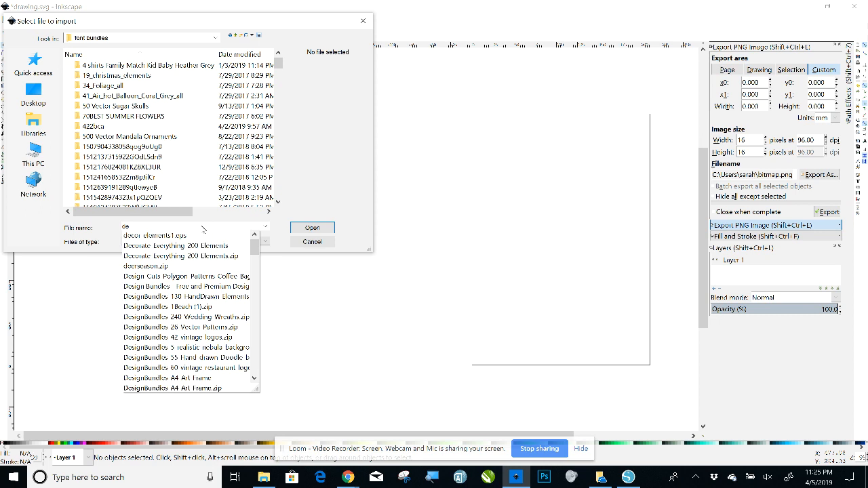
type("aling")
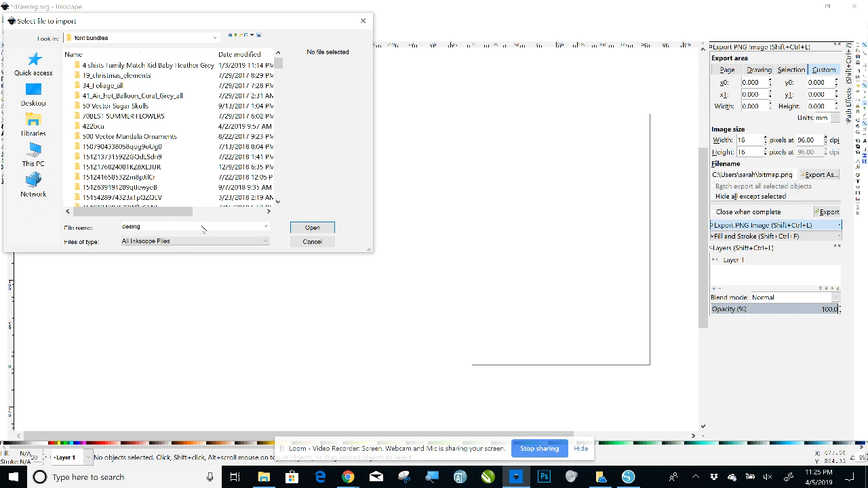
key("BackSpace")
key("BackSpace")
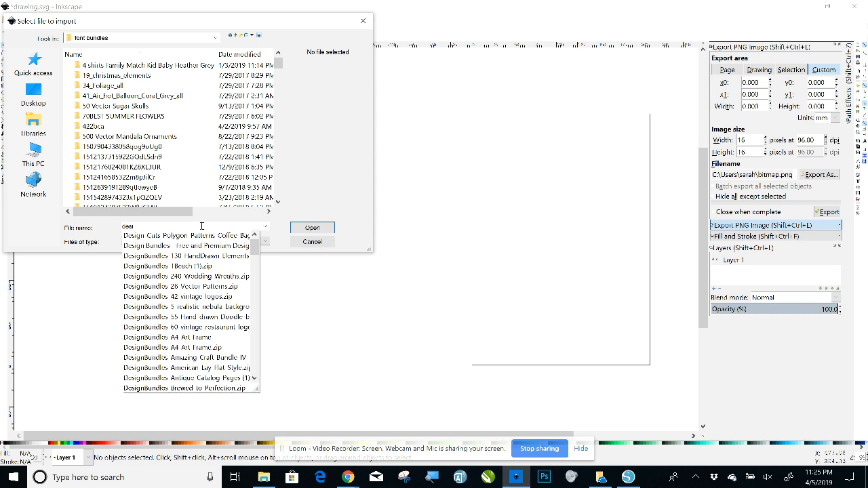
type("in")
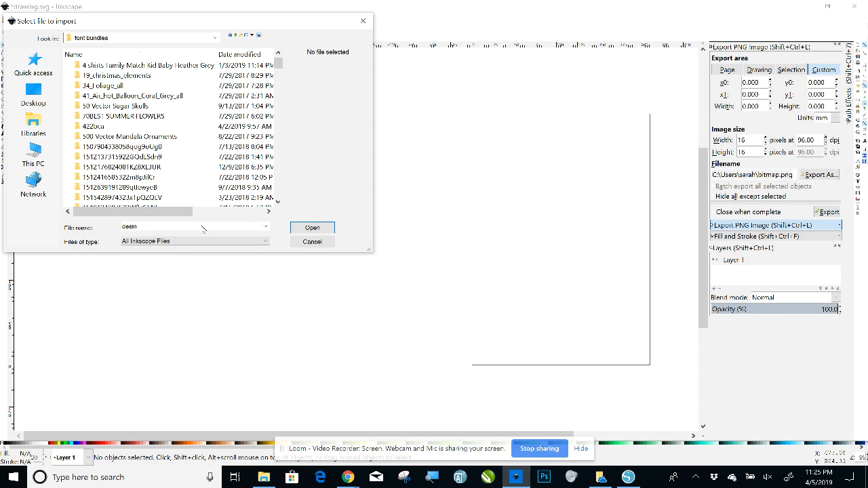
type("ggn")
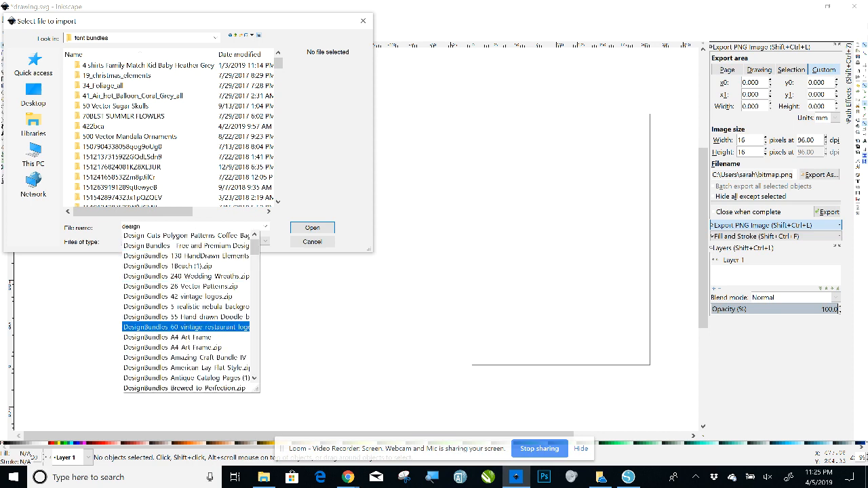
scroll(190, 311, "down", 10)
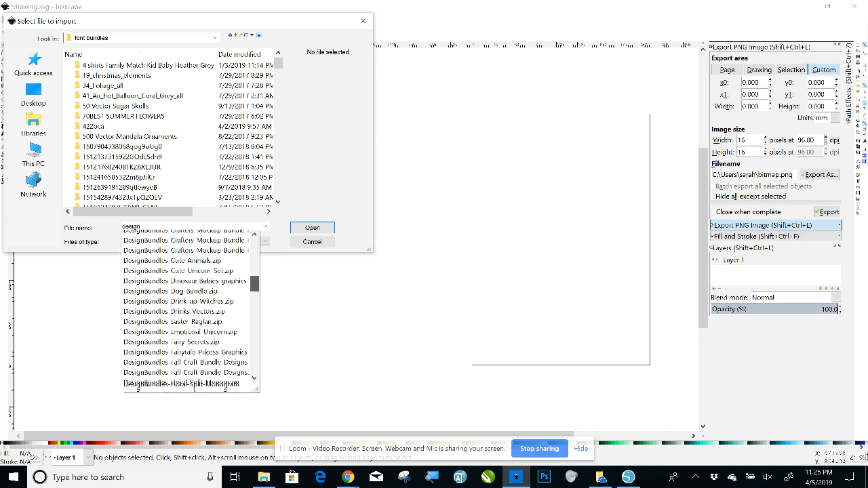
scroll(190, 311, "down", 5)
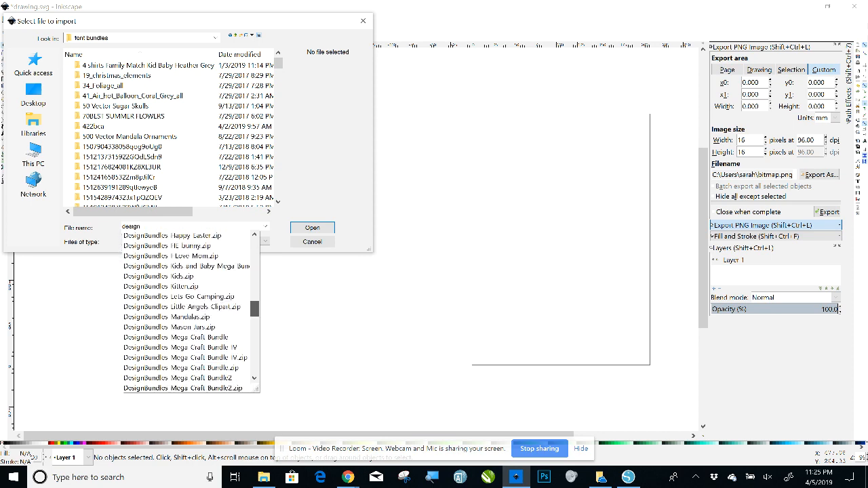
left_click(180, 347)
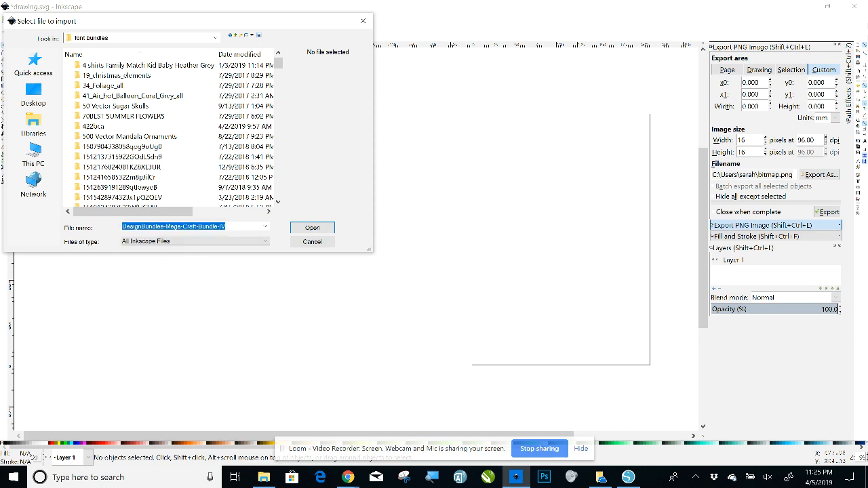
left_click(309, 231)
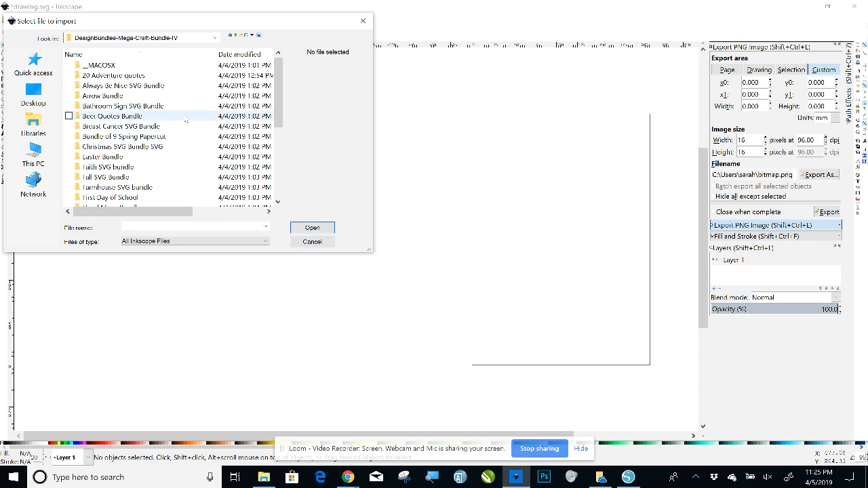
Step: Import the papercut-butterfly3-01 SVG from the papercut-butterfly3 folder of Bundle of 9 Spring Papercut
double_click(155, 138)
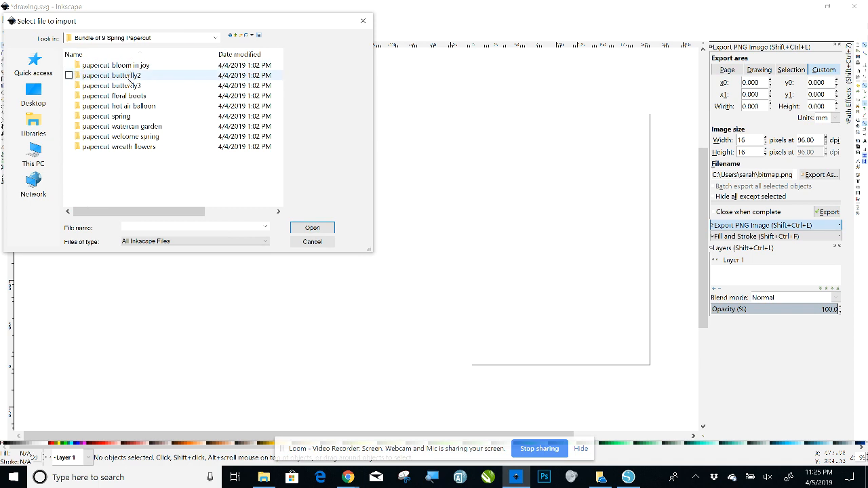
double_click(130, 87)
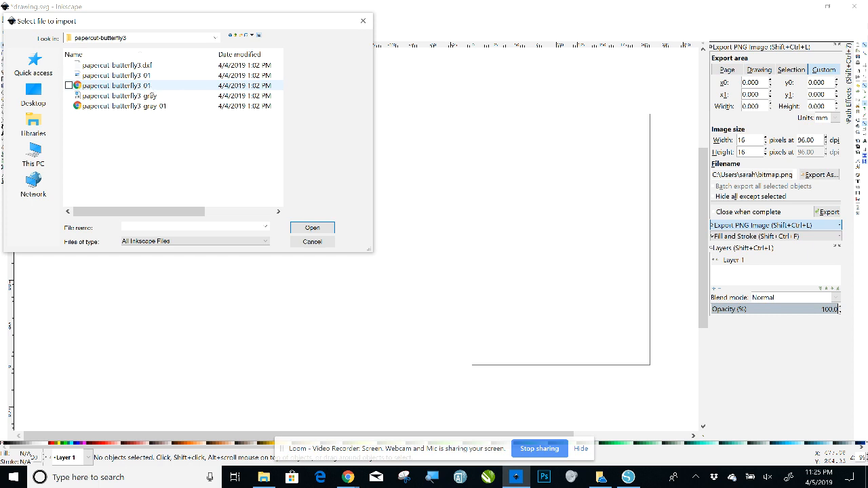
double_click(150, 87)
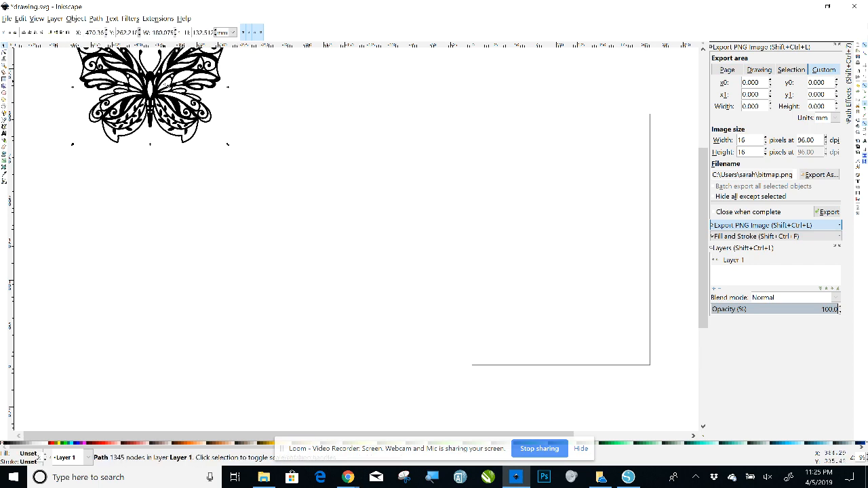
Step: Move the butterfly into the open canvas area and scale it proportionally to about 226 mm wide by 166 mm high
left_click_drag(149, 102, 299, 191)
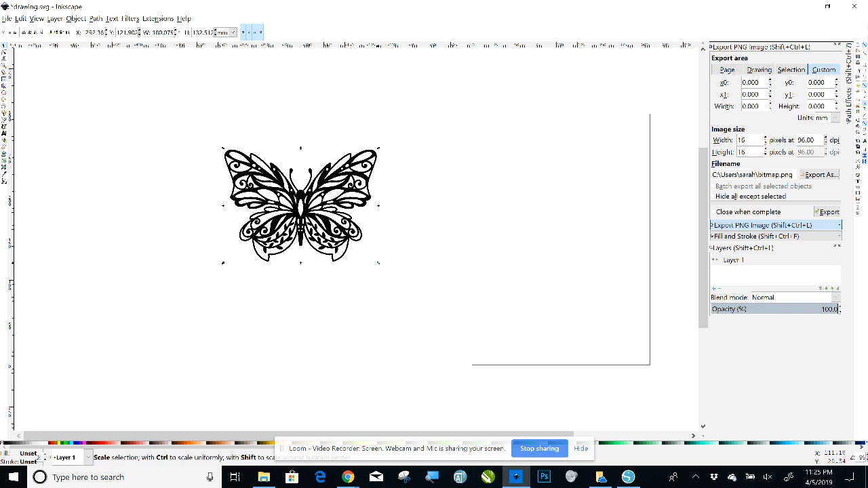
key("ctrl")
left_click_drag(378, 263, 416, 293)
left_click_drag(337, 277, 462, 282)
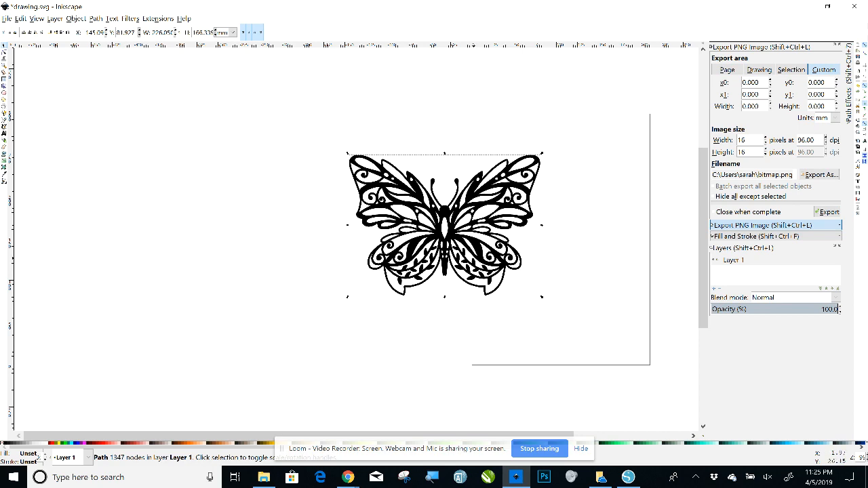
left_click_drag(461, 282, 351, 285)
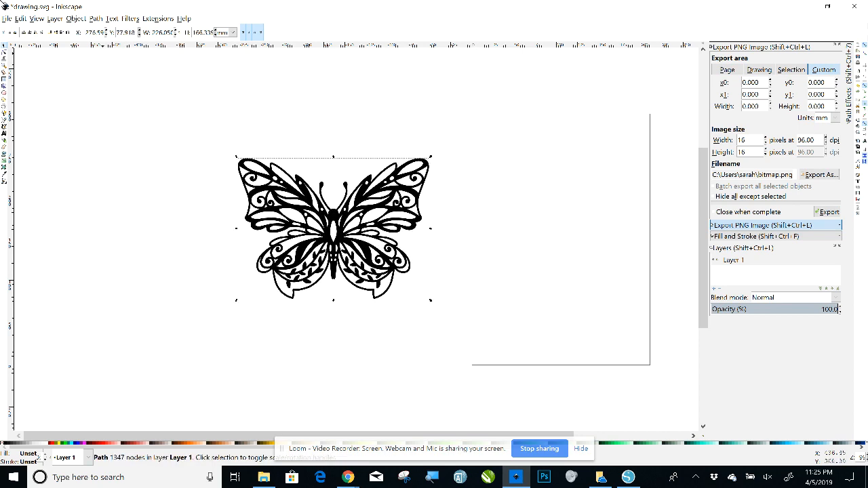
Step: Duplicate the butterfly and place the copy directly to the left of the original
left_click(21, 19)
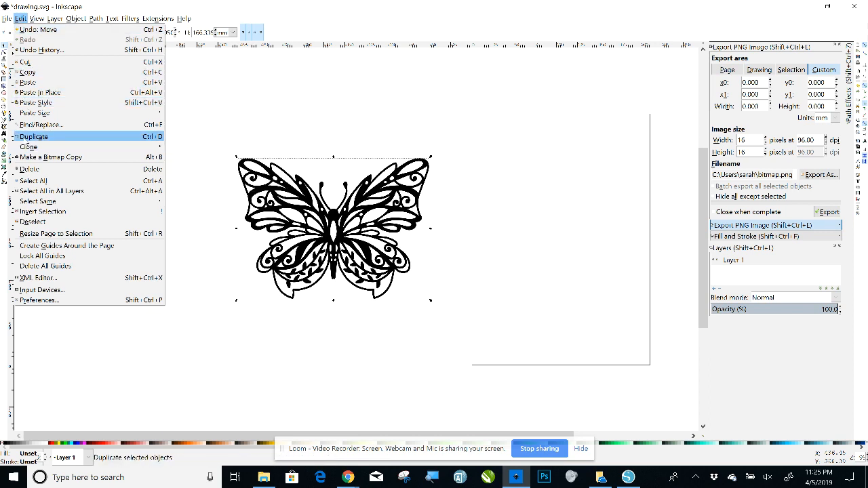
left_click(24, 139)
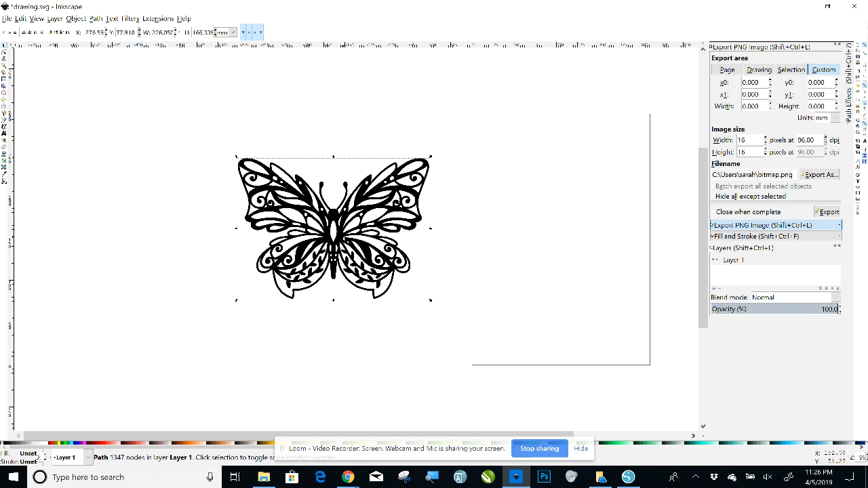
key("ctrl+d")
left_click_drag(319, 227, 124, 225)
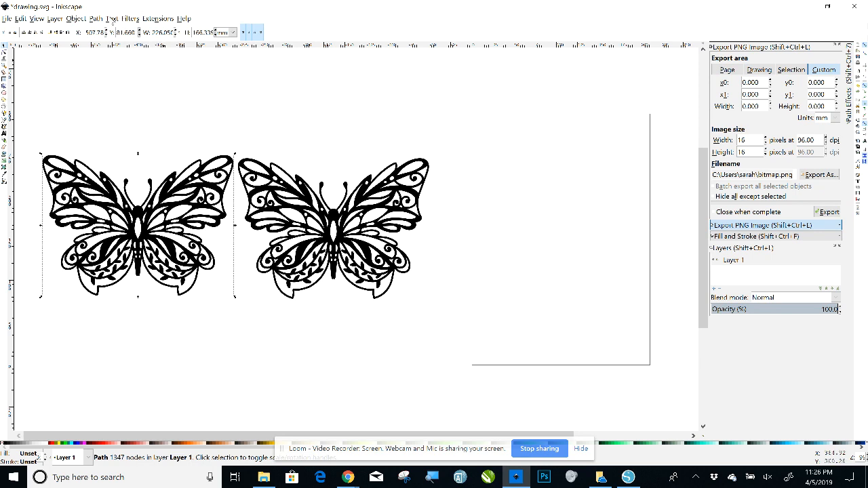
Step: Apply a path Outset to the duplicated butterfly to thicken its shapes outward
left_click(111, 19)
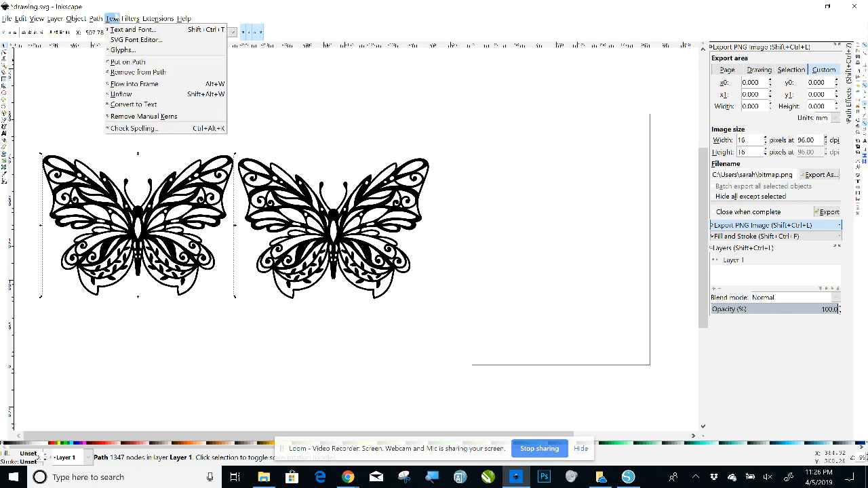
mouse_move(98, 21)
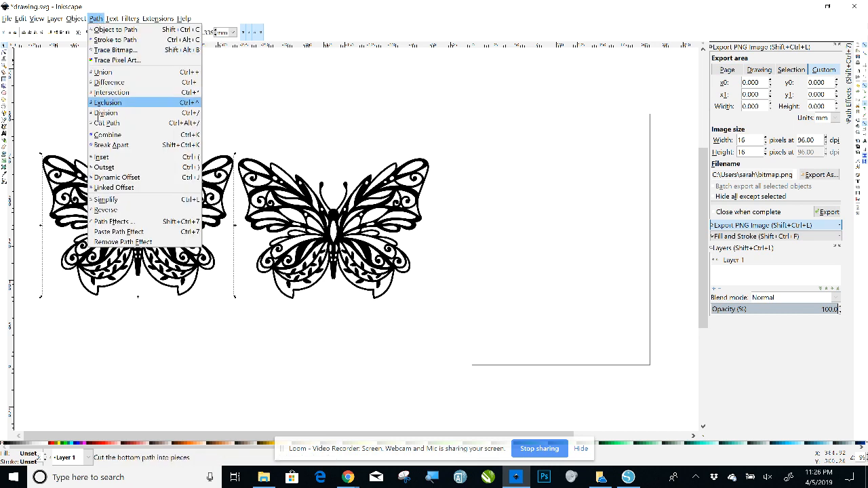
left_click(105, 167)
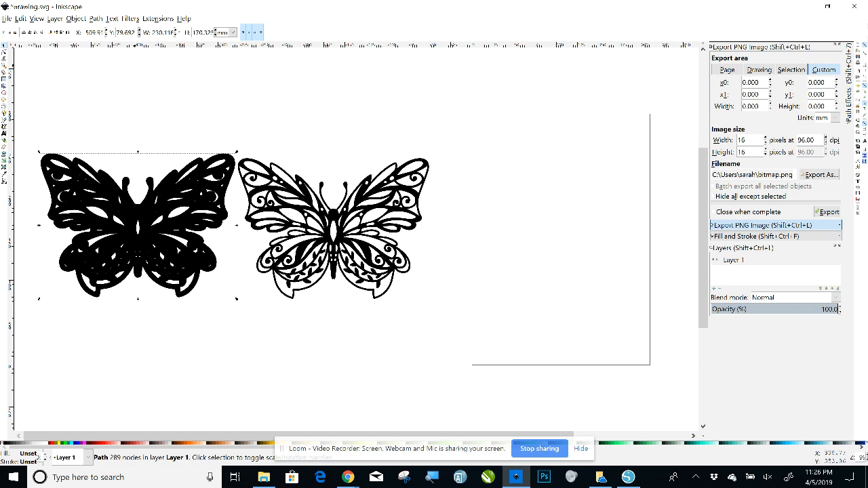
Step: Begin saving the butterfly drawing under a new name as Plain SVG in the abc folder on the Desktop
left_click(6, 18)
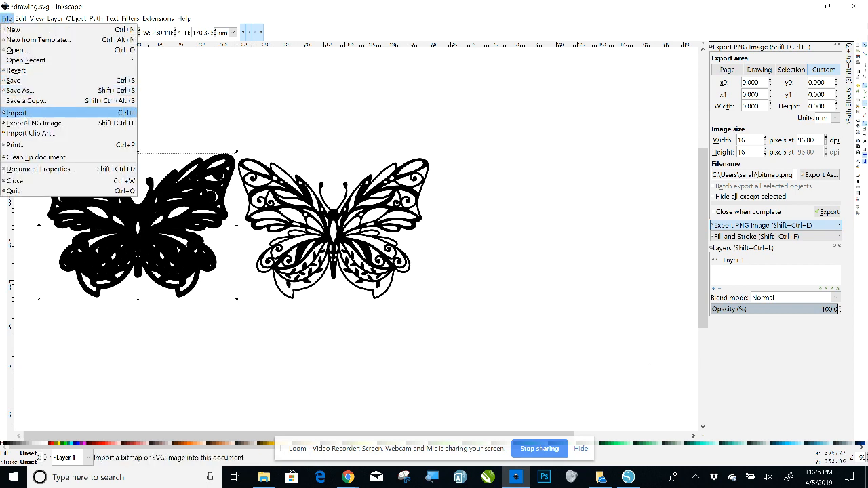
left_click(21, 91)
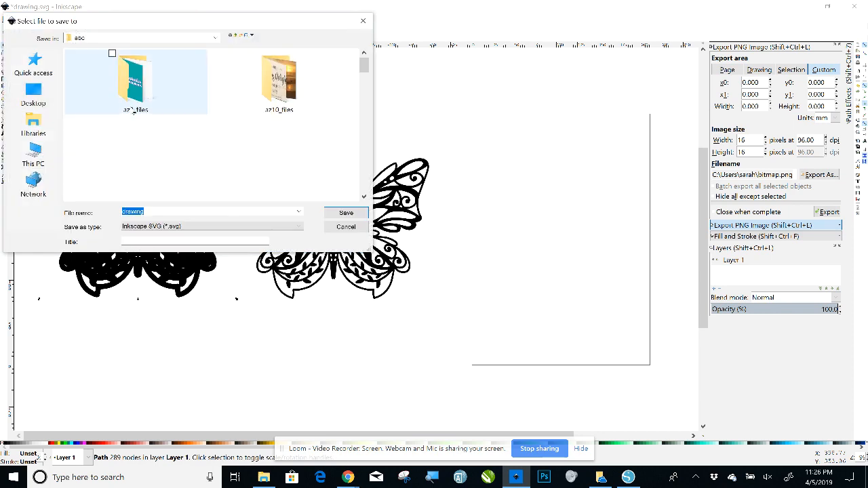
left_click(223, 228)
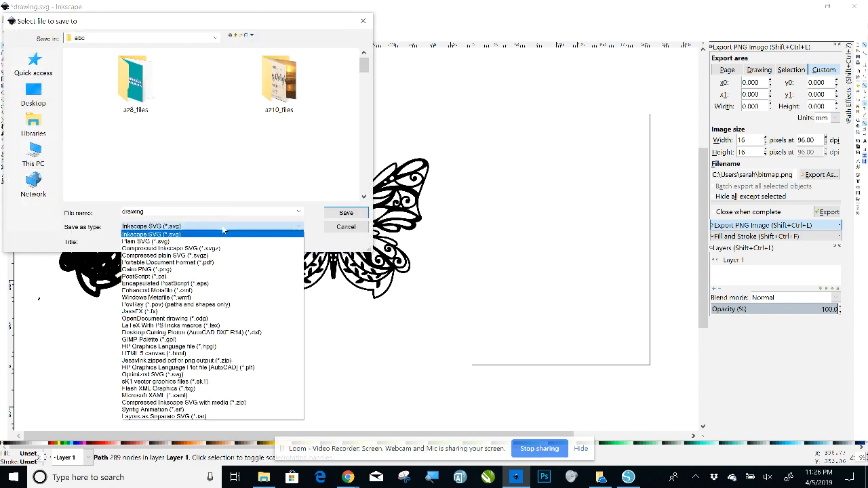
left_click(175, 243)
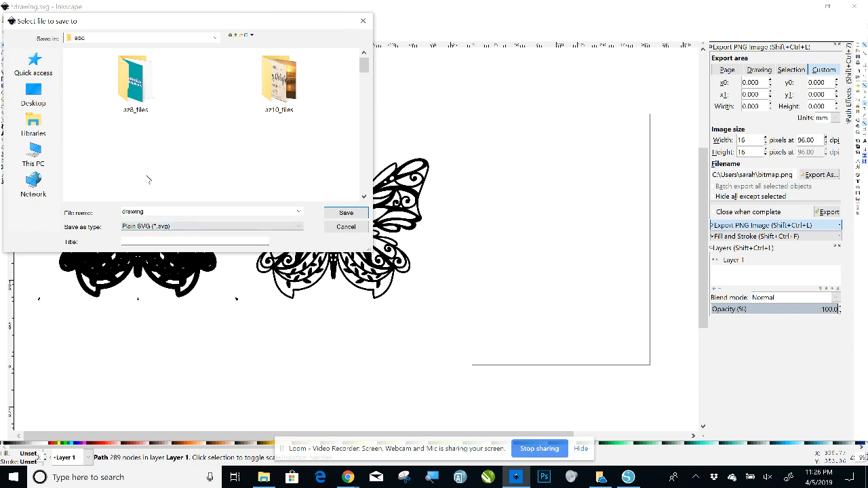
left_click(33, 95)
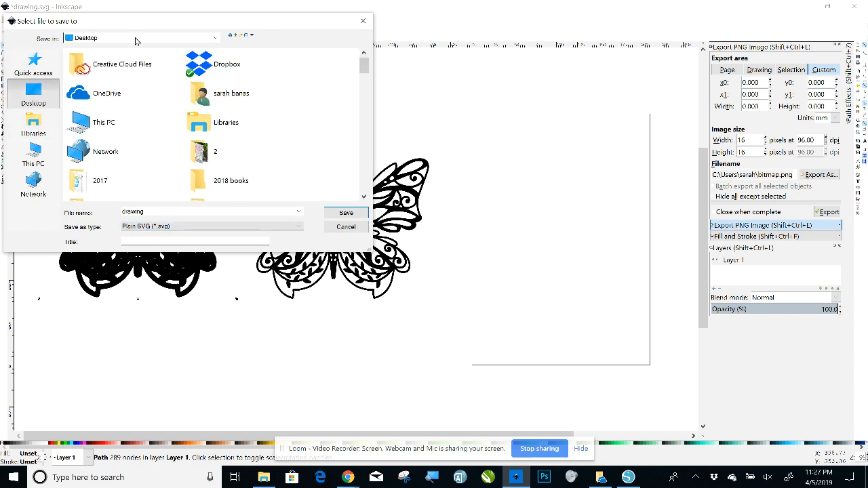
double_click(180, 212)
type("abc")
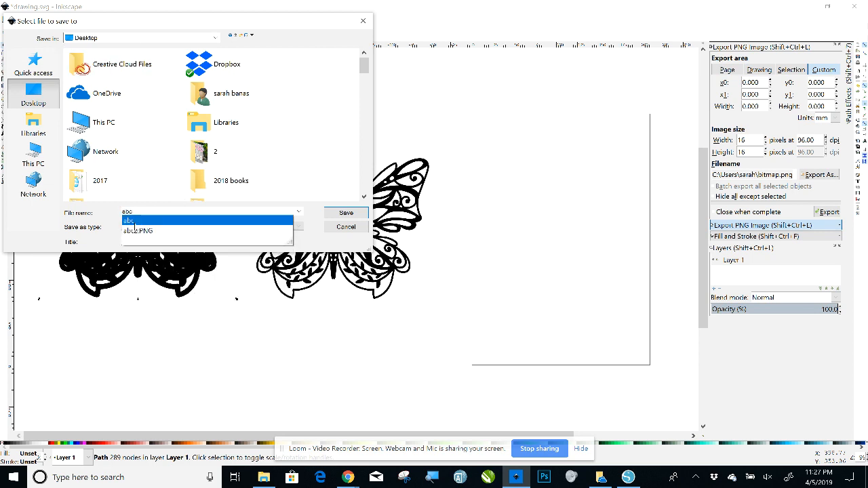
left_click(134, 223)
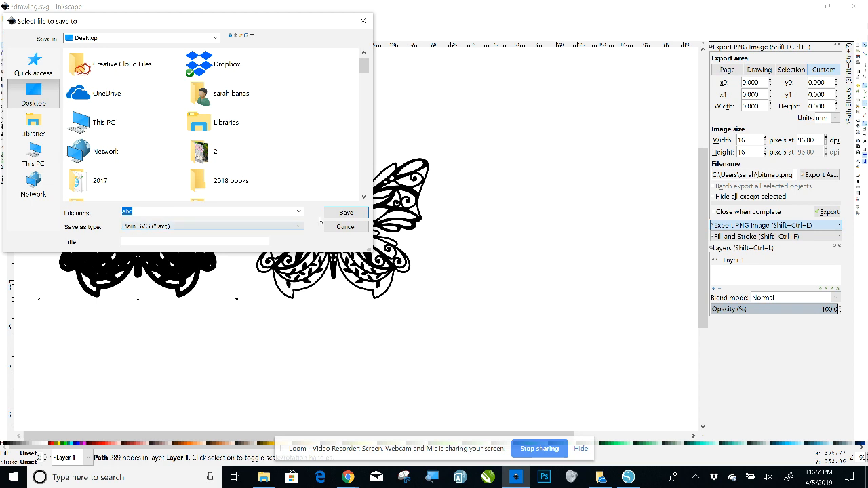
left_click(345, 213)
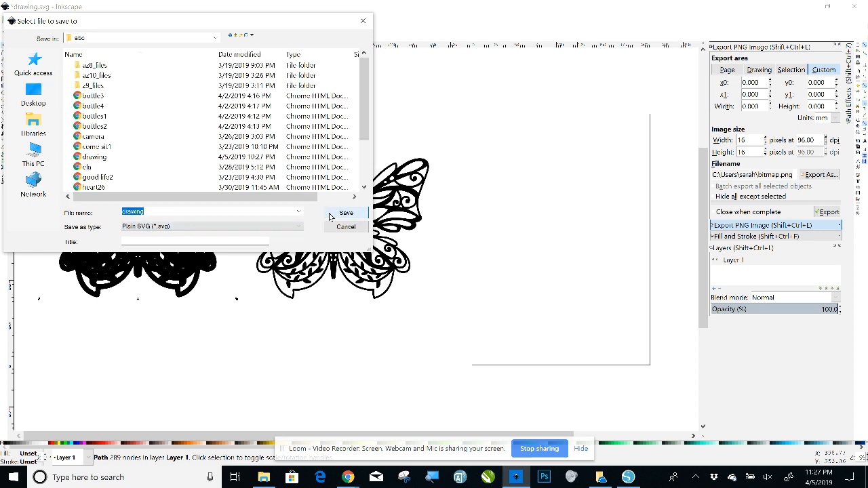
Step: Name the Plain SVG file bf and save it
left_click(164, 211)
key("BackSpace")
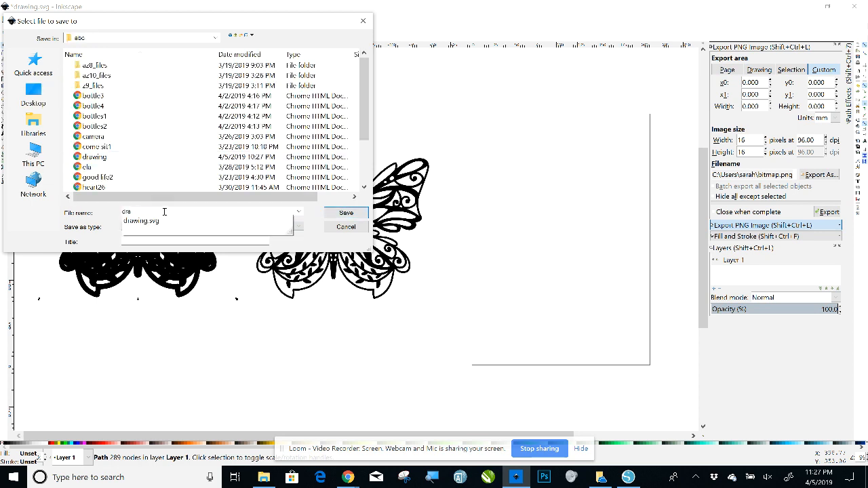
key("BackSpace")
key("BackSpace")
key("BackSpace")
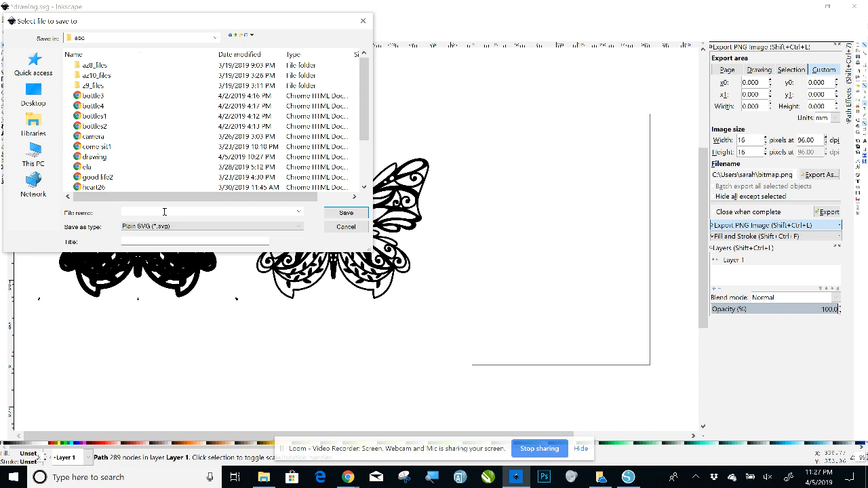
type("bf")
left_click(357, 216)
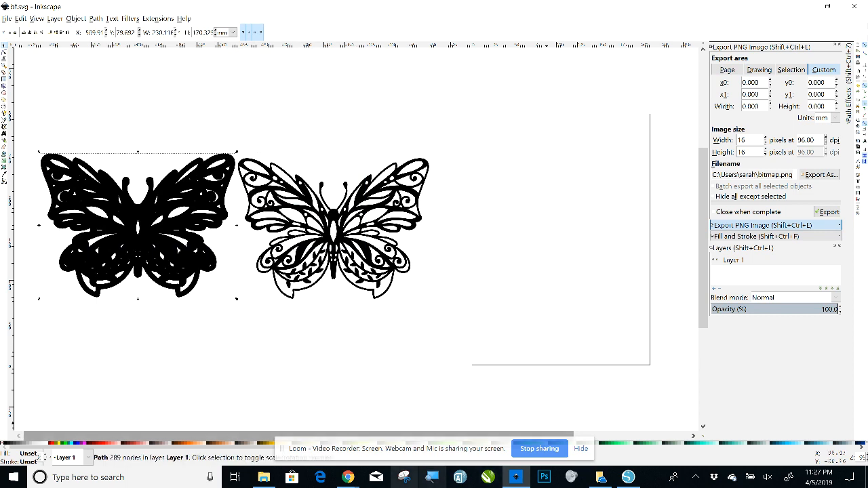
Step: Switch to Cricut Design Space, upload bf.svg from the abc folder as an image and insert it onto the canvas
mouse_move(347, 476)
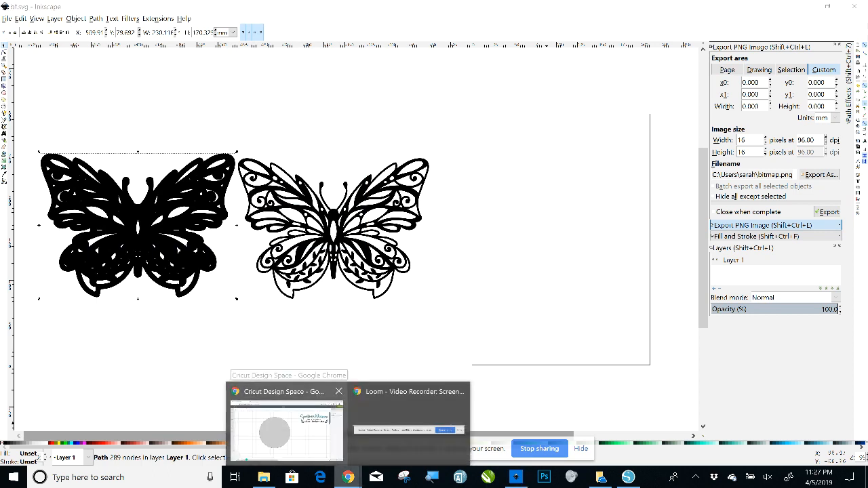
mouse_move(287, 425)
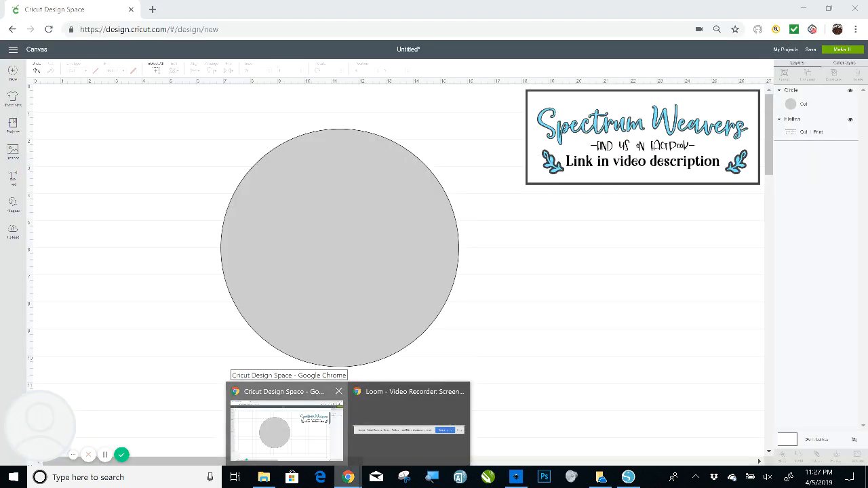
left_click(287, 425)
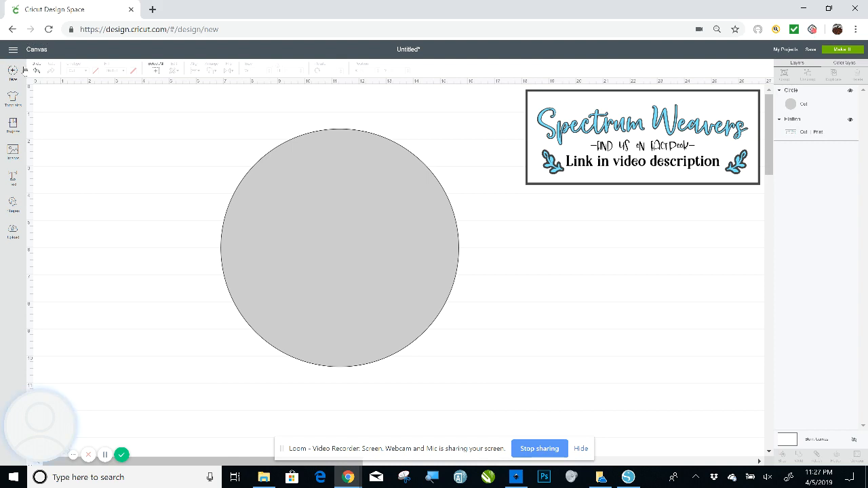
left_click(12, 231)
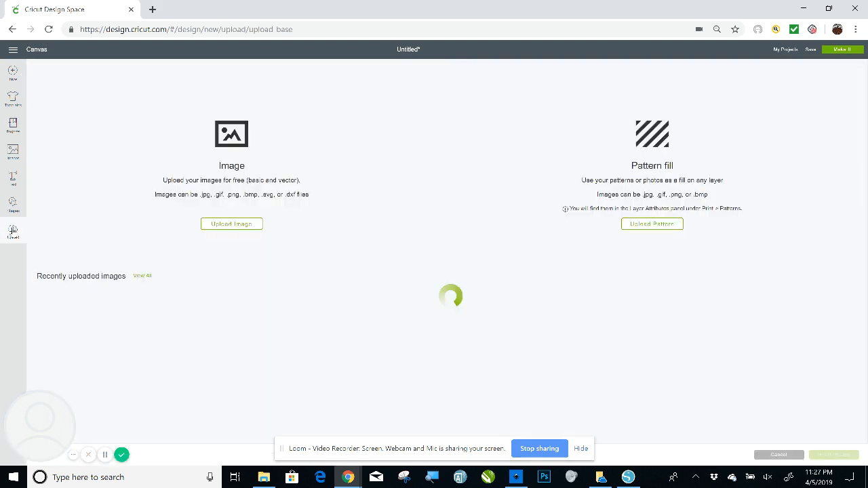
left_click(216, 226)
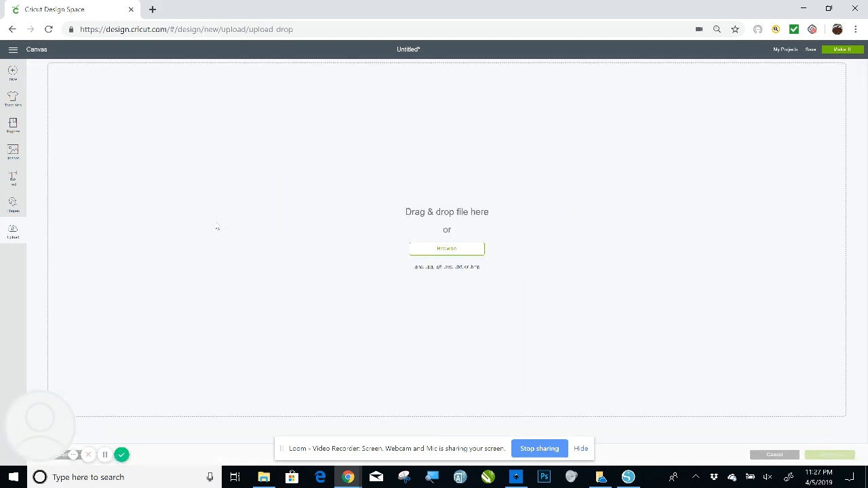
left_click(447, 249)
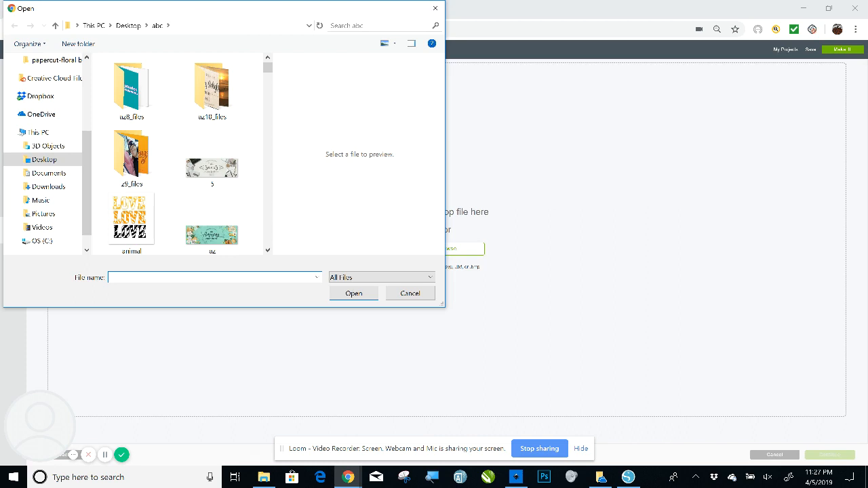
type("bf")
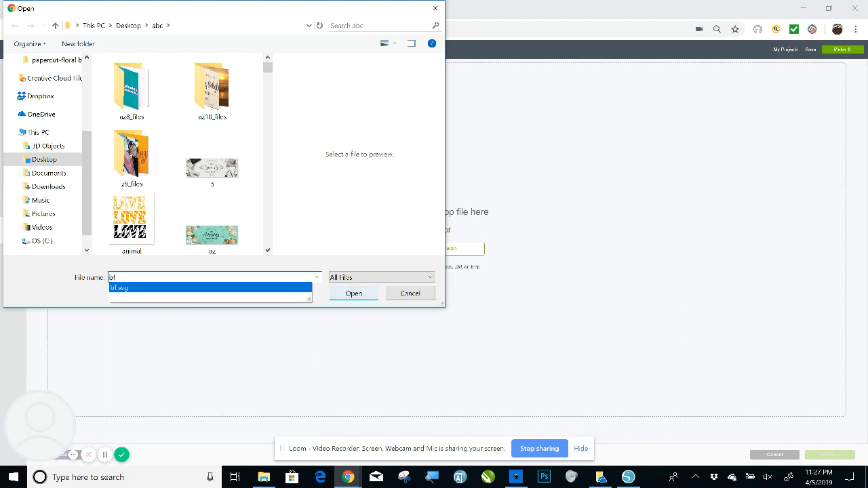
key("Return")
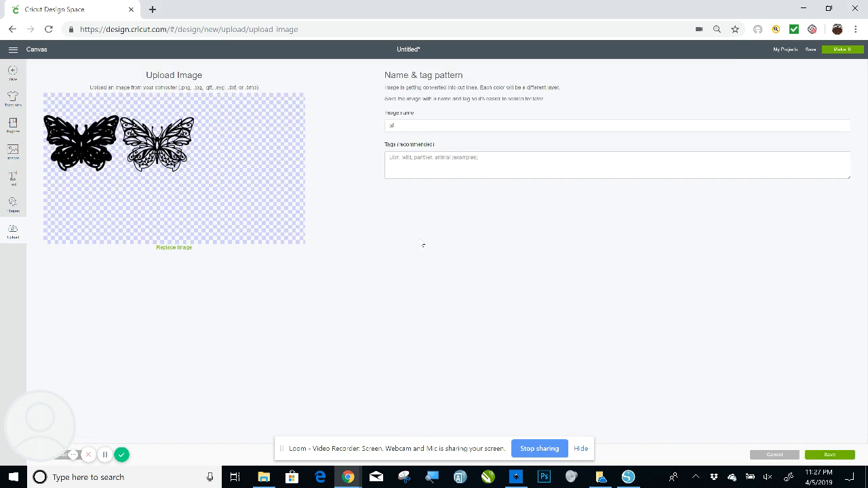
left_click(829, 455)
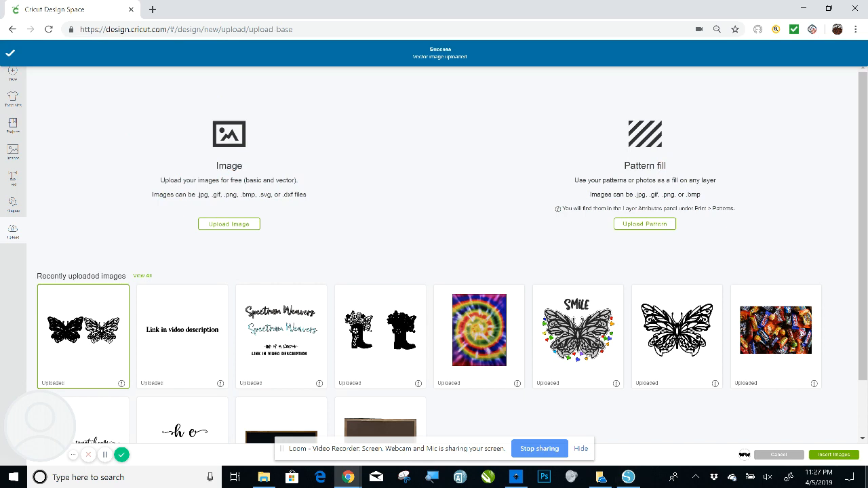
left_click(834, 455)
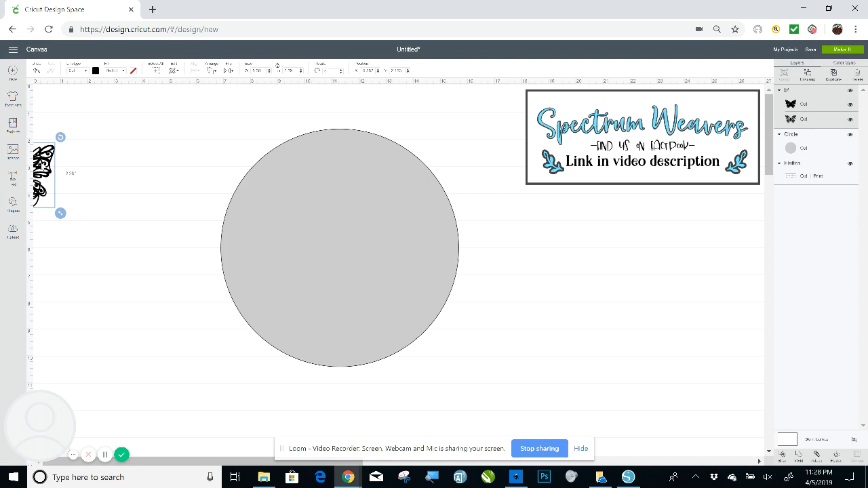
Step: Place the gray circle below the banner, clear of the butterfly pair, and enlarge the pair proportionally to about 12.5 by 4.7 inches
left_click_drag(41, 161, 278, 185)
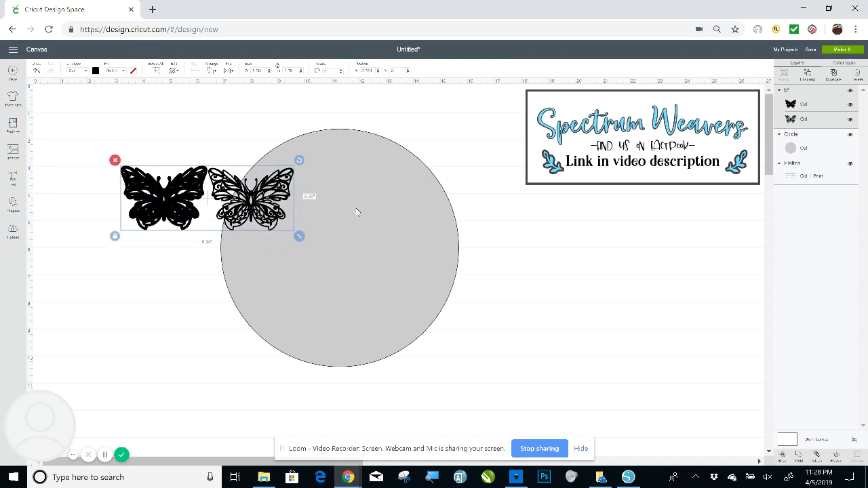
left_click_drag(358, 212, 654, 275)
left_click(261, 210)
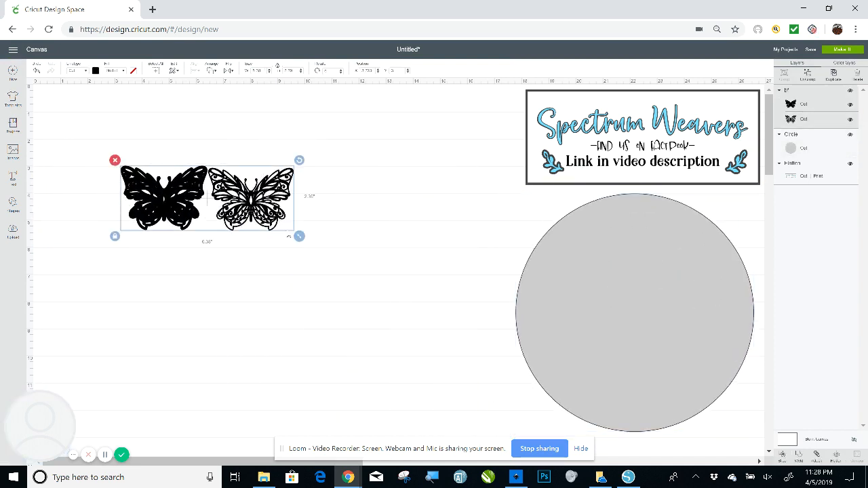
left_click_drag(299, 238, 465, 298)
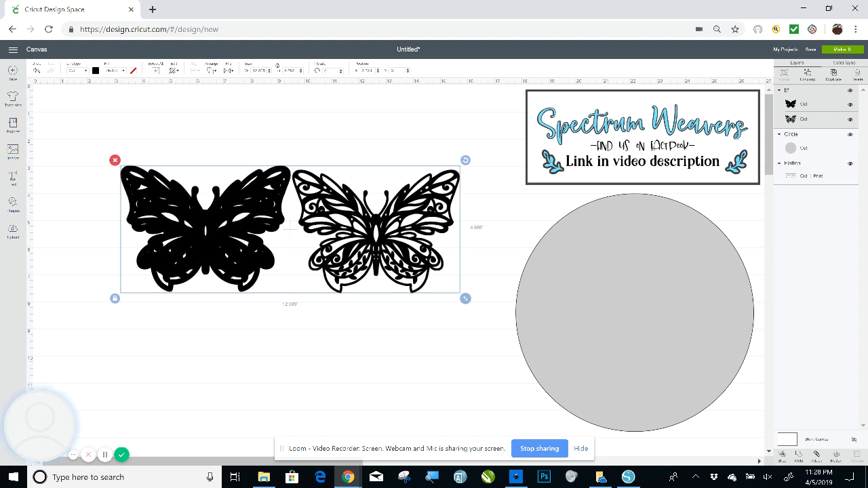
left_click(434, 353)
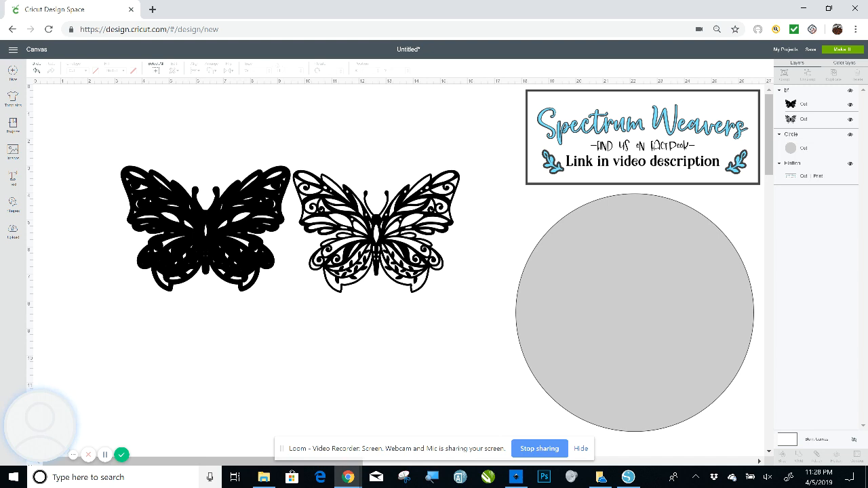
Step: Open the Snipping Tool and capture a rectangular snip around both butterflies on the canvas
left_click(89, 477)
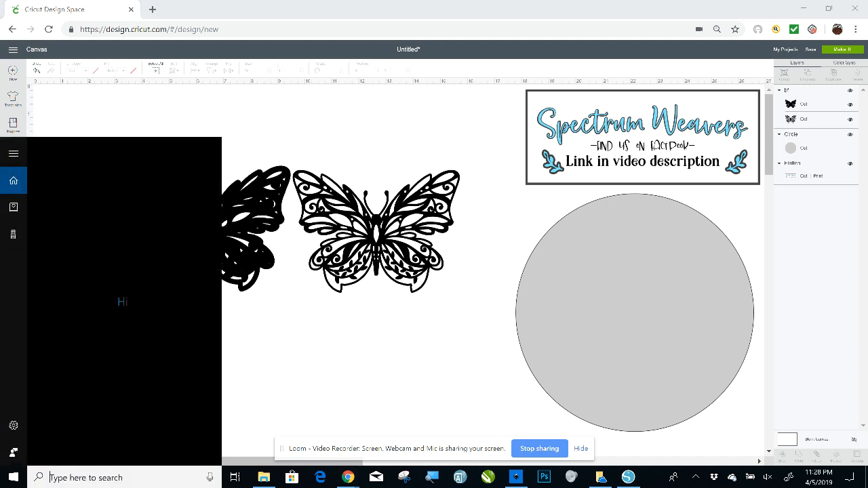
type("snip")
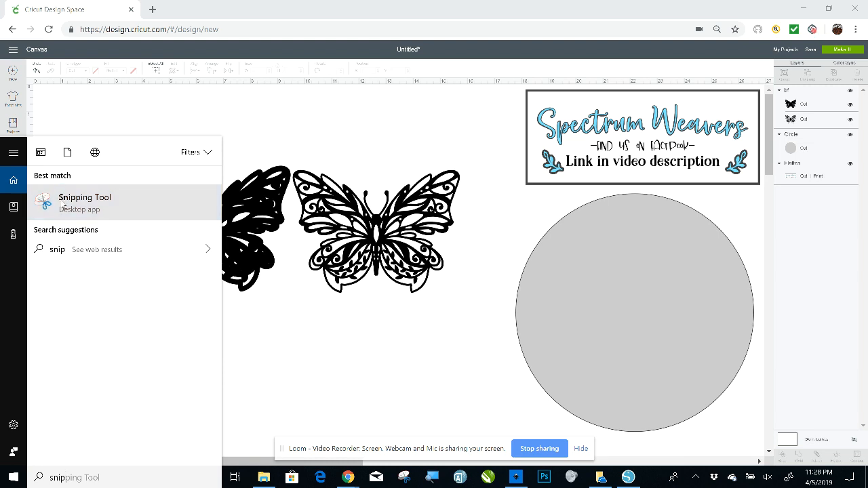
left_click(64, 203)
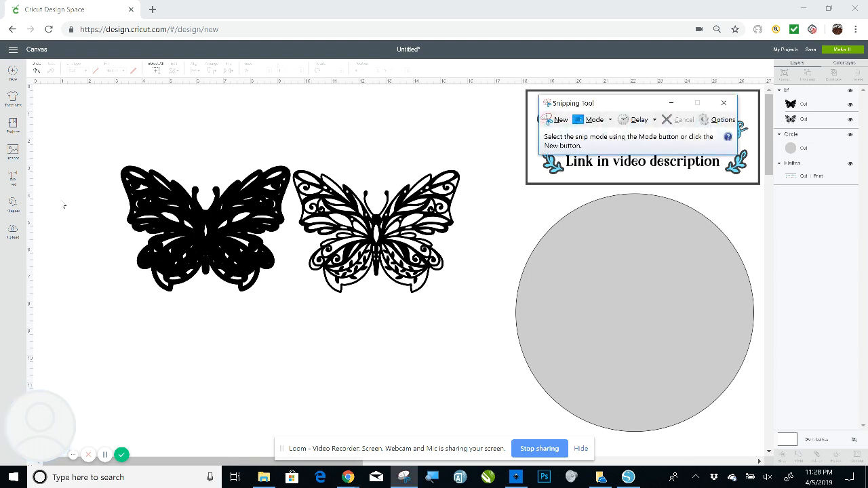
left_click_drag(618, 101, 271, 90)
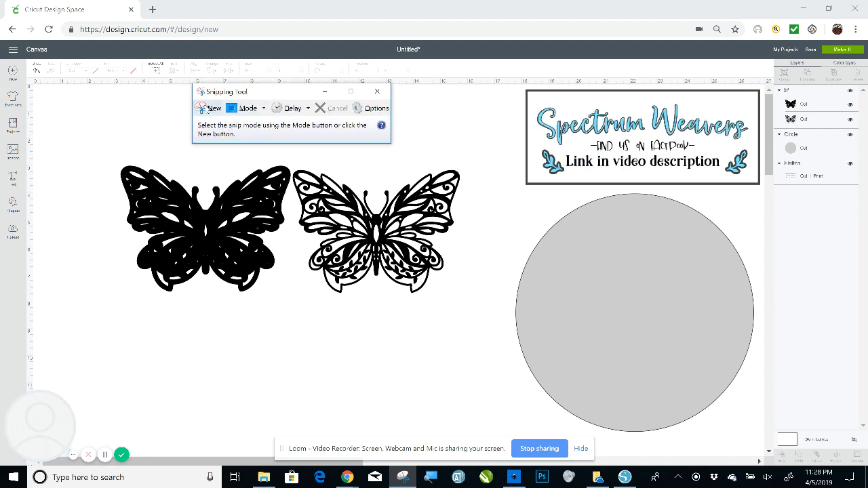
left_click(201, 109)
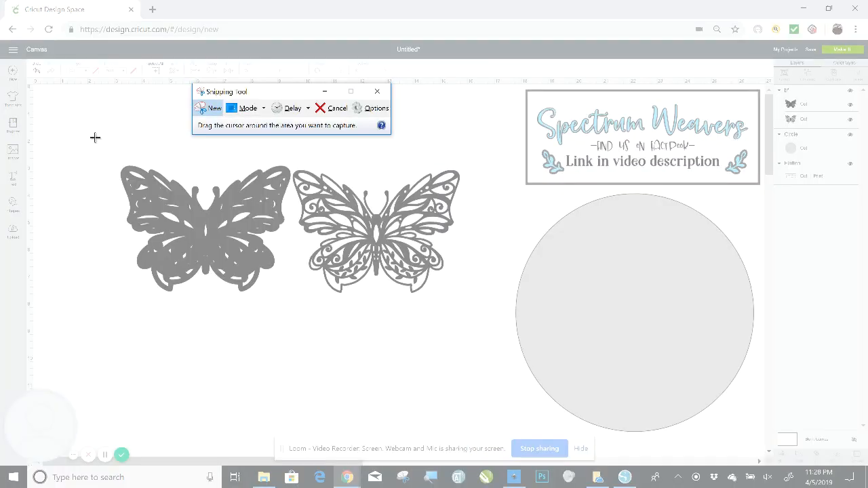
left_click_drag(95, 137, 481, 312)
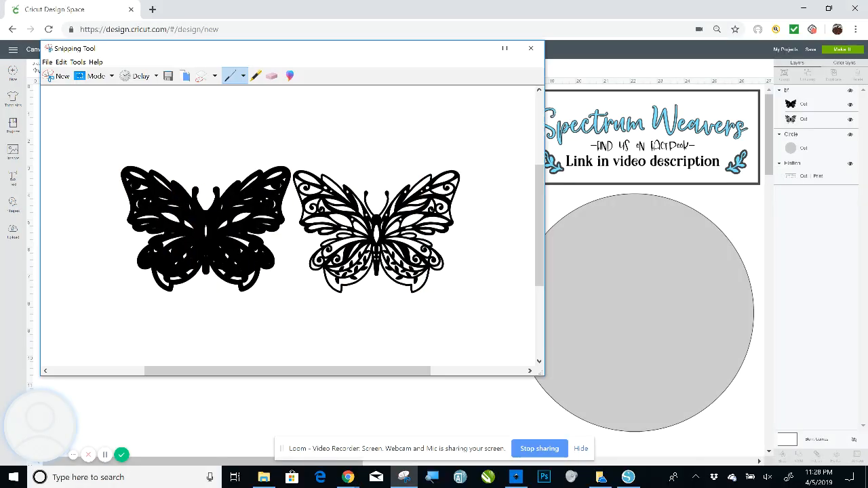
Step: Save the snip as a PNG named bf1 in the abc folder and minimize the Snipping Tool
left_click(49, 62)
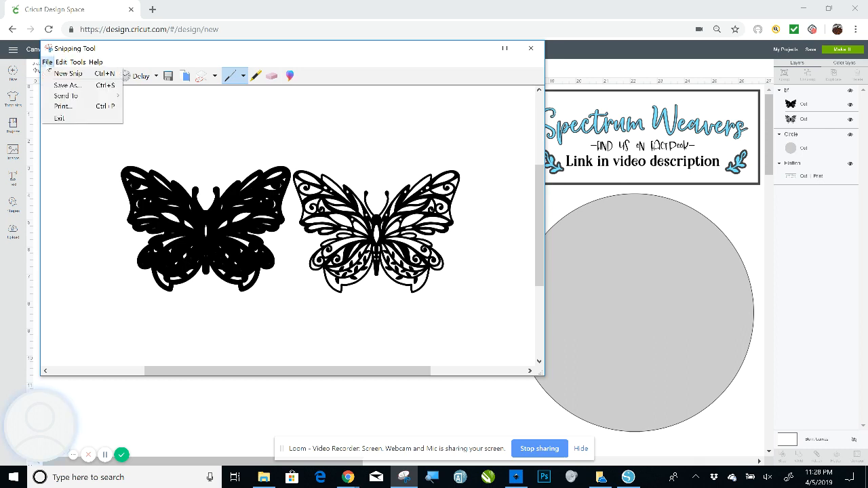
left_click(58, 86)
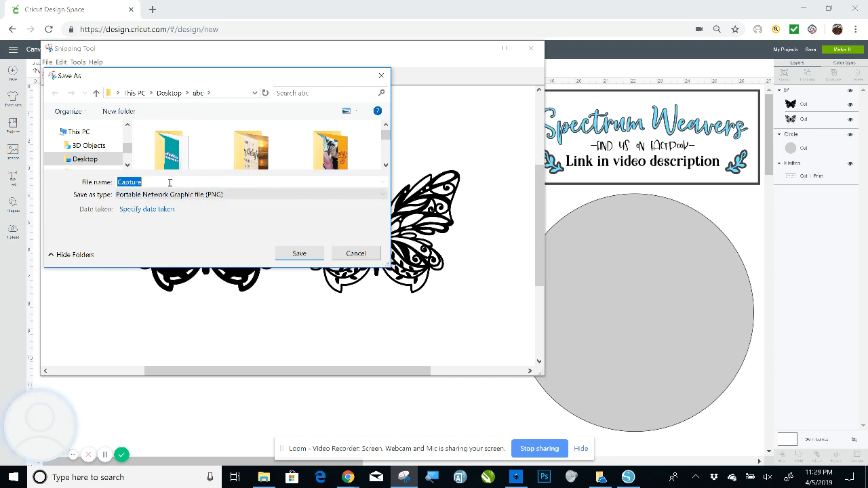
key("BackSpace")
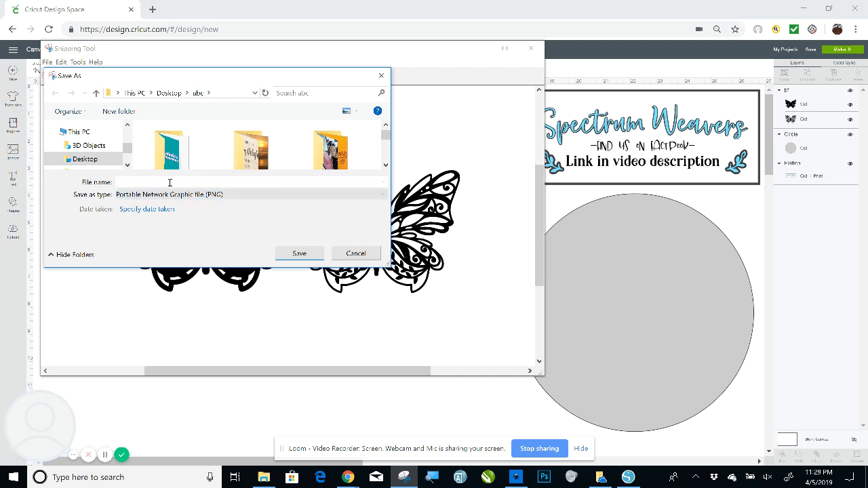
type("bf1")
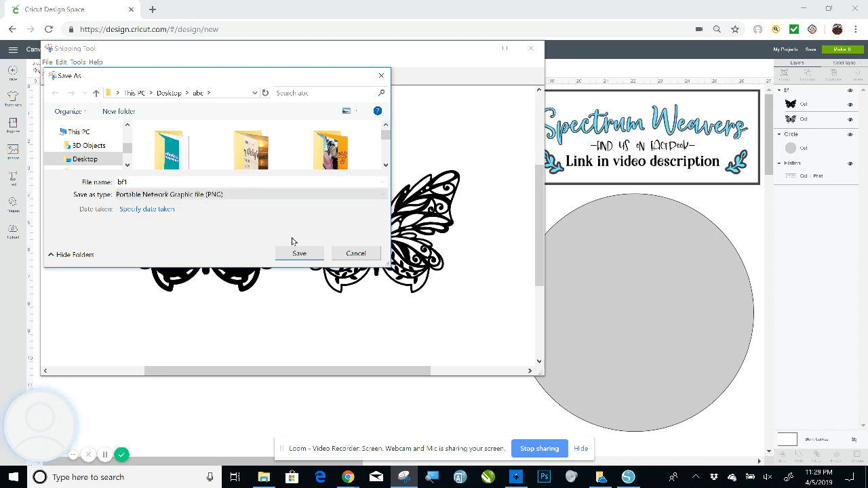
left_click(298, 253)
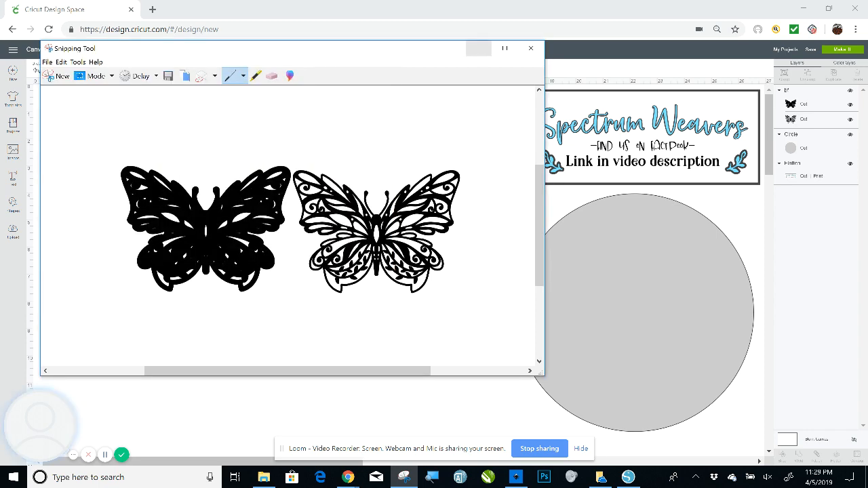
left_click(478, 48)
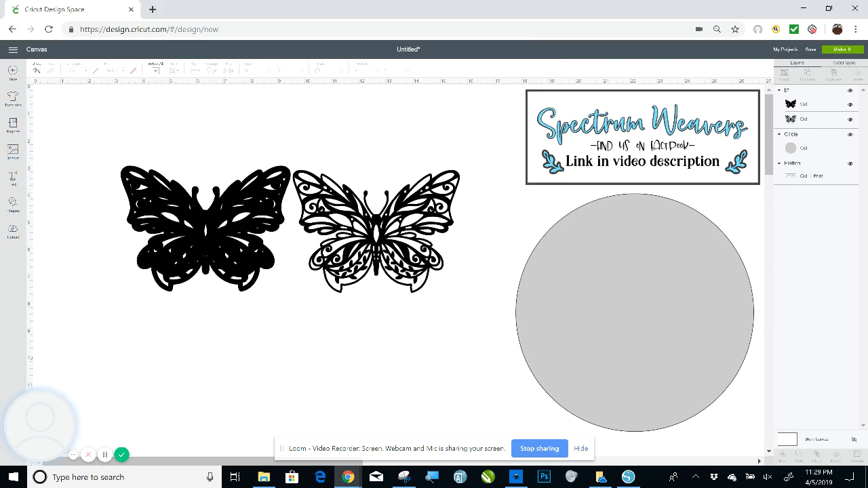
Step: Move the butterfly pair onto the gray circle and load bf1.PNG as a new image upload, proceeding to the erase stage
left_click_drag(206, 230, 526, 275)
left_click(13, 229)
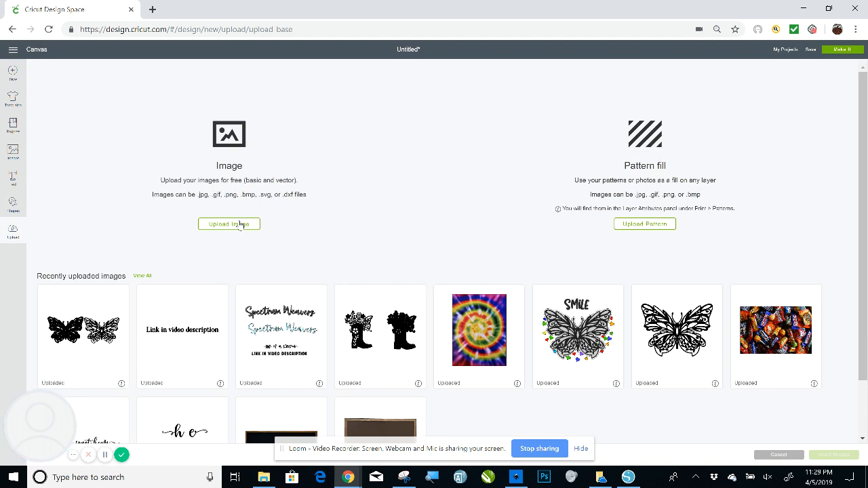
left_click(229, 224)
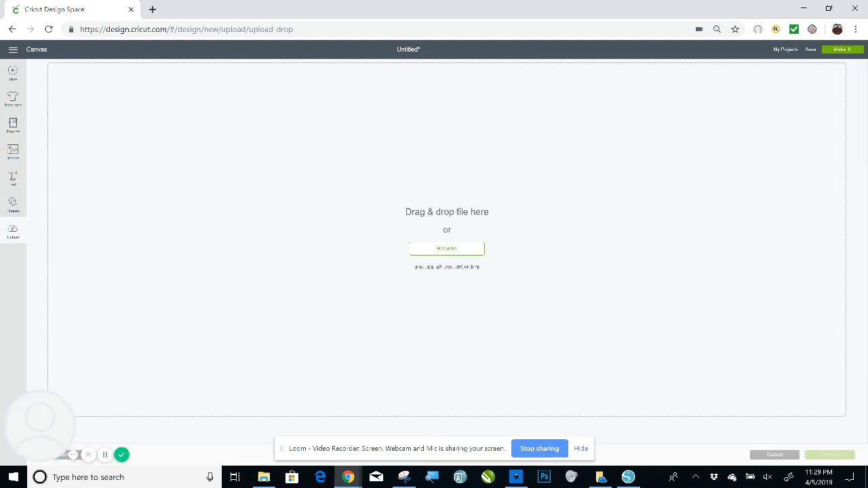
left_click(447, 248)
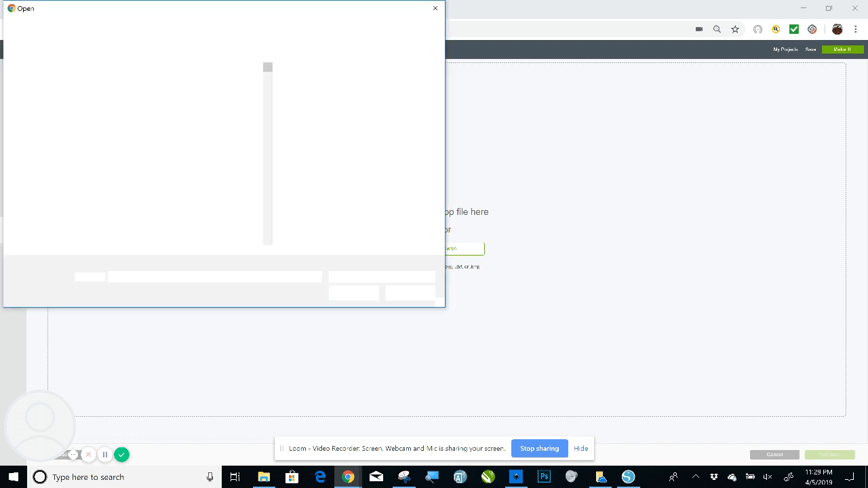
type("bf1")
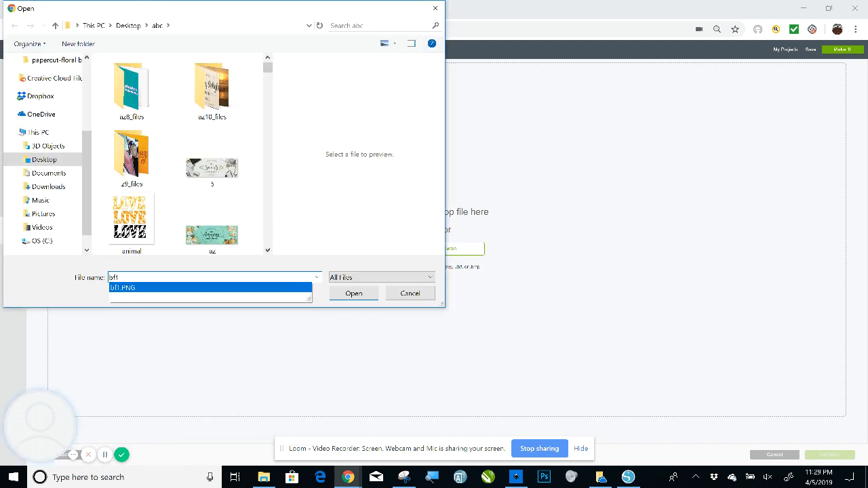
key("Return")
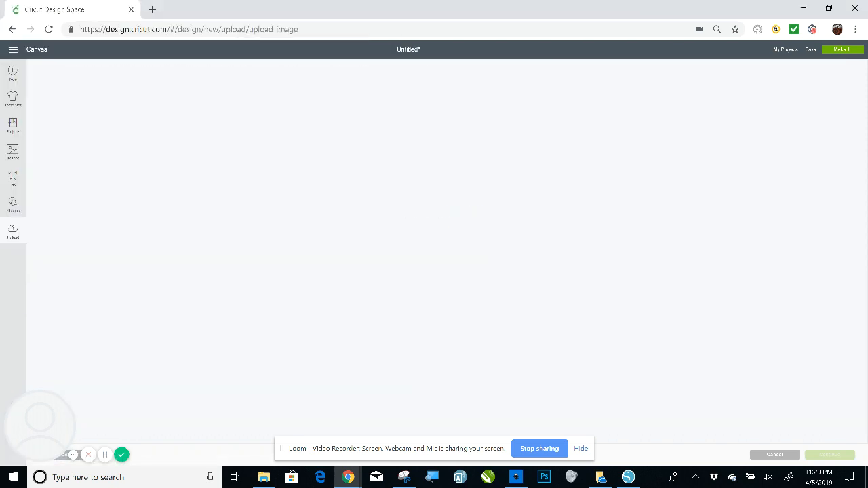
left_click(599, 221)
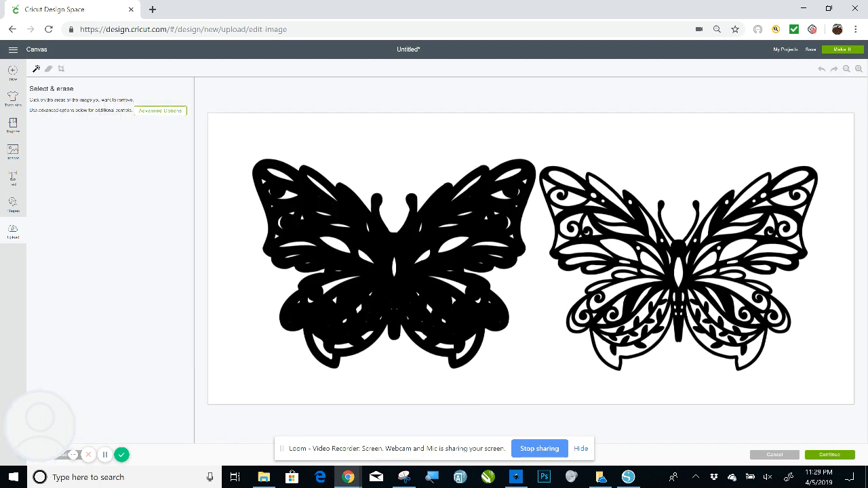
Step: Erase the white background around both butterflies and insert the upload on the canvas as a Cut image
left_click(536, 137)
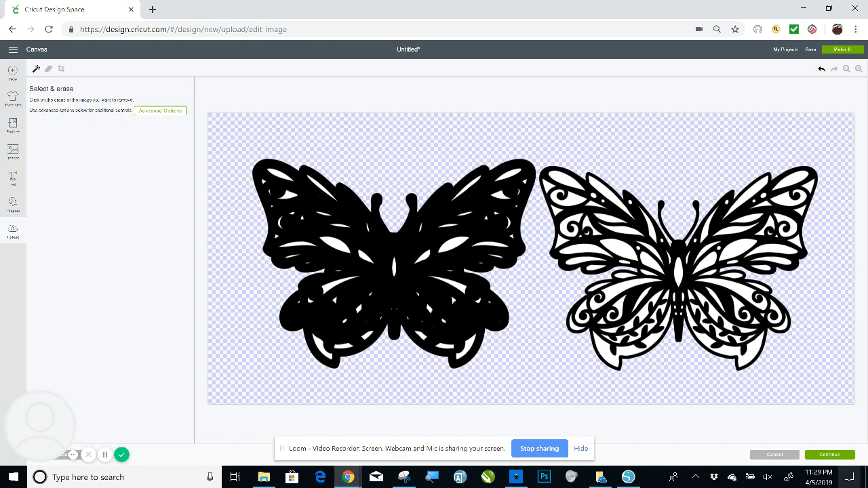
left_click(829, 455)
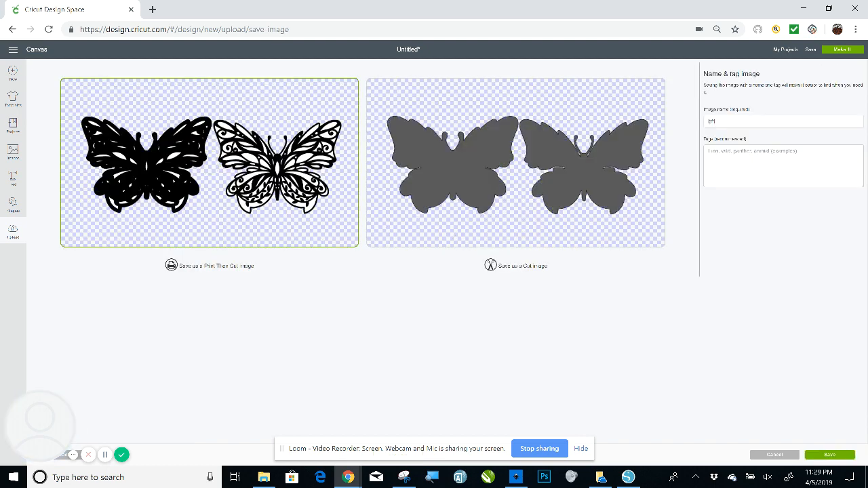
left_click(515, 162)
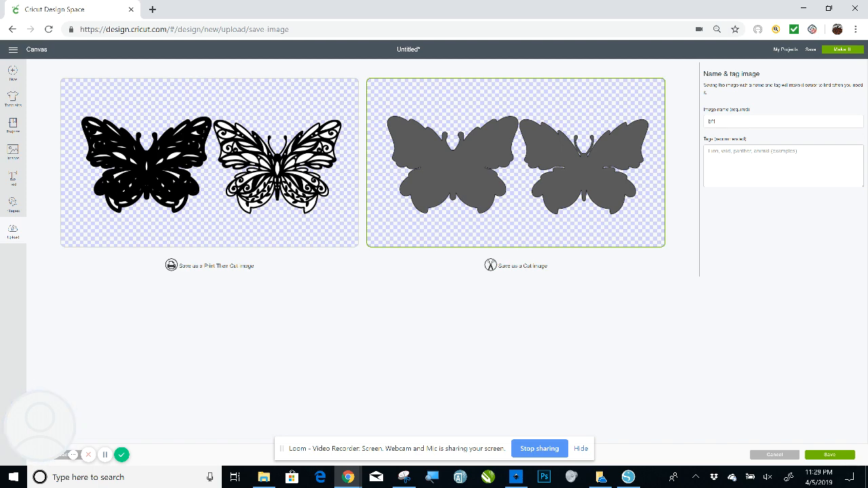
left_click(829, 455)
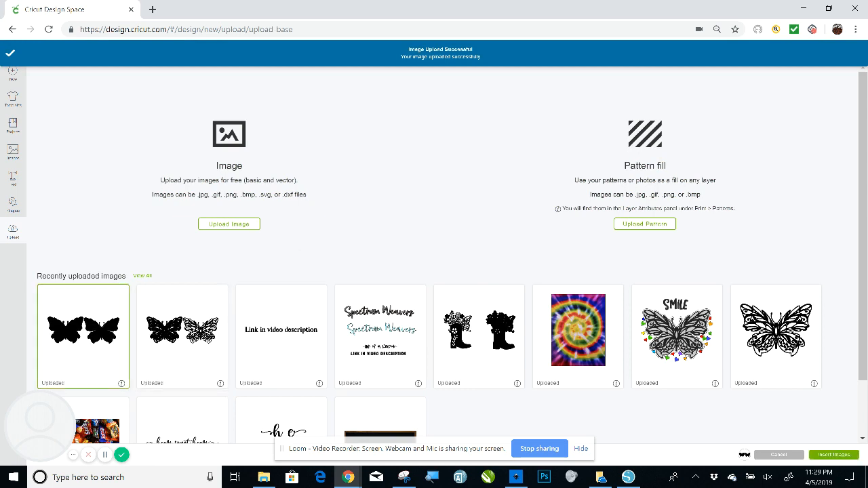
left_click(833, 455)
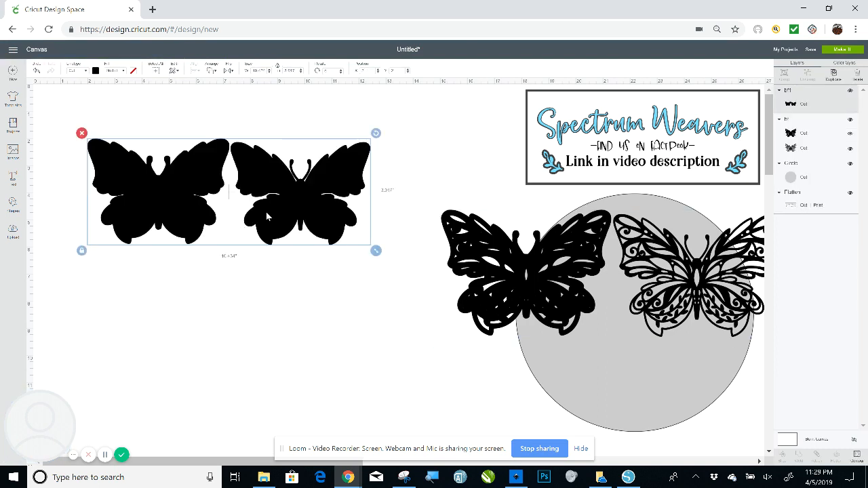
Step: Place the solid silhouette pair in the upper canvas area and the detailed butterfly pair beneath it, clear of the circle
left_click_drag(292, 204, 296, 266)
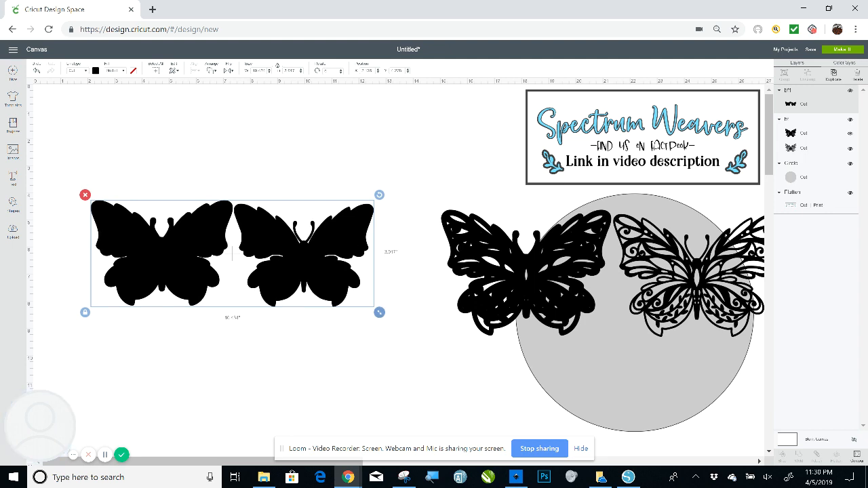
left_click_drag(366, 299, 335, 232)
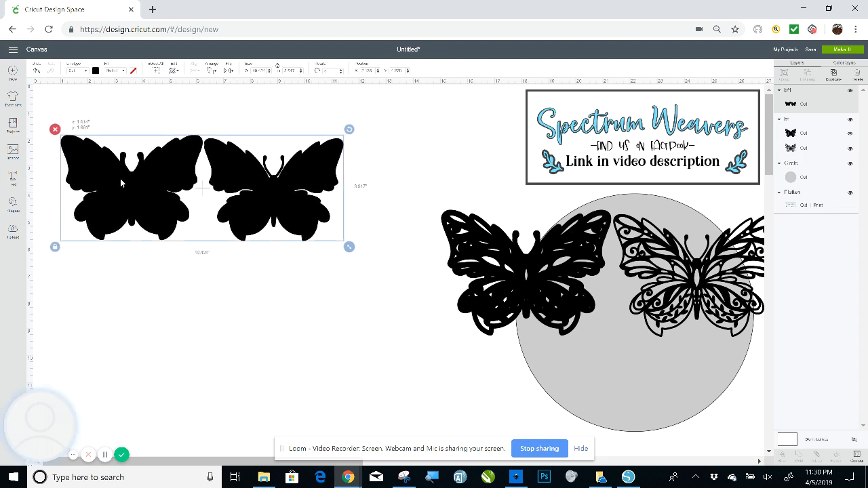
left_click_drag(609, 272, 283, 336)
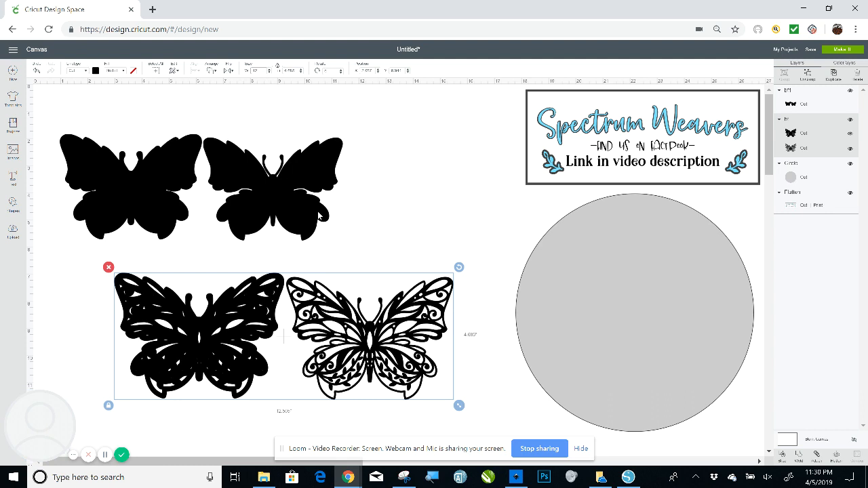
Step: Set the width of both butterfly pairs to 12 inches and line up the silhouettes above the detailed pair
key("Return")
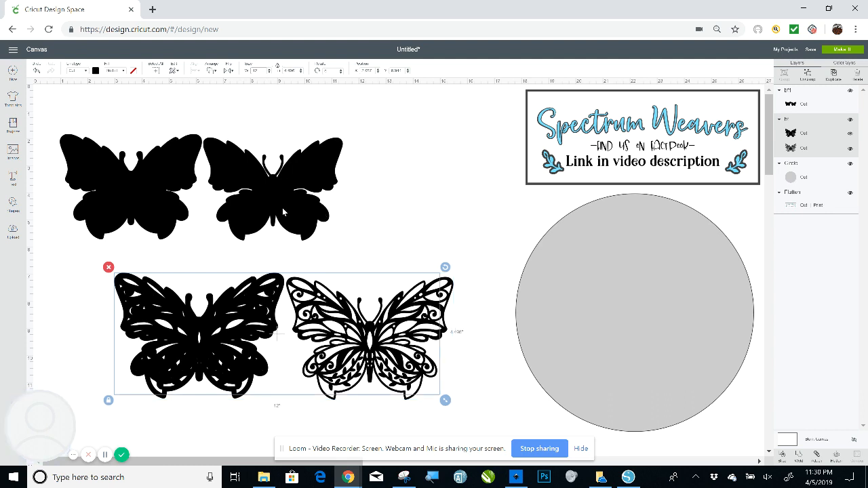
left_click(303, 210)
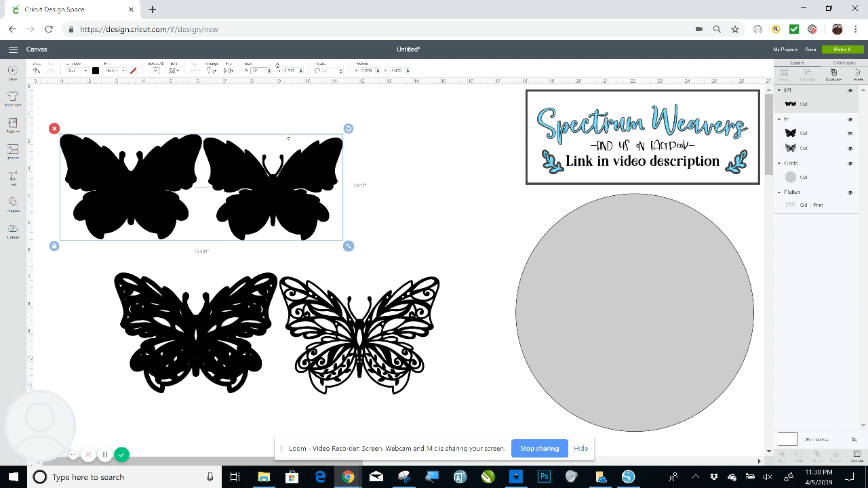
key("Return")
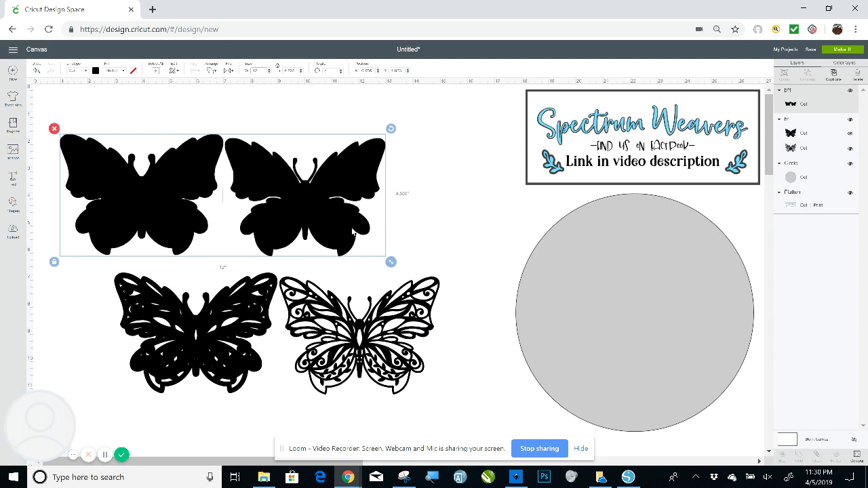
left_click_drag(326, 222, 378, 217)
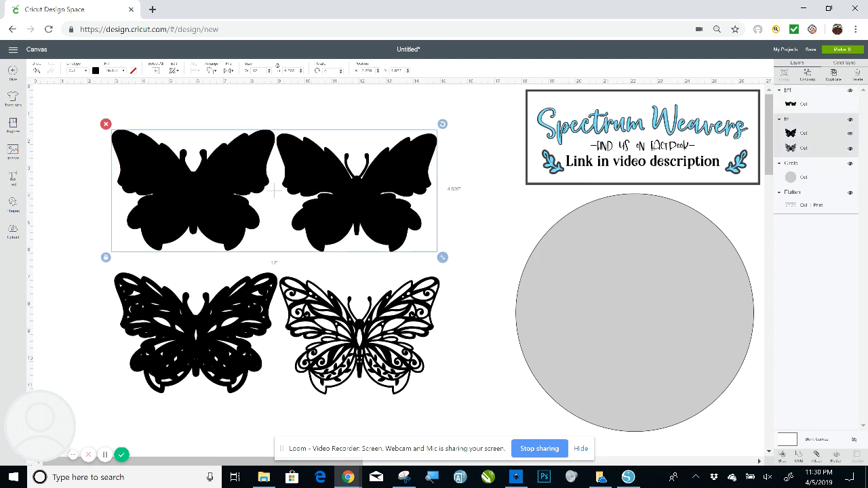
Step: Change the material color of the detailed butterfly pair from black to gray
left_click(278, 335)
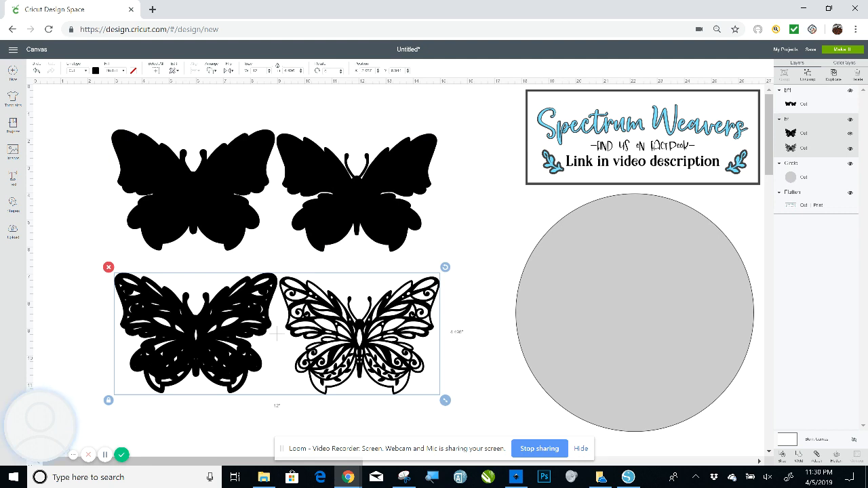
left_click(96, 71)
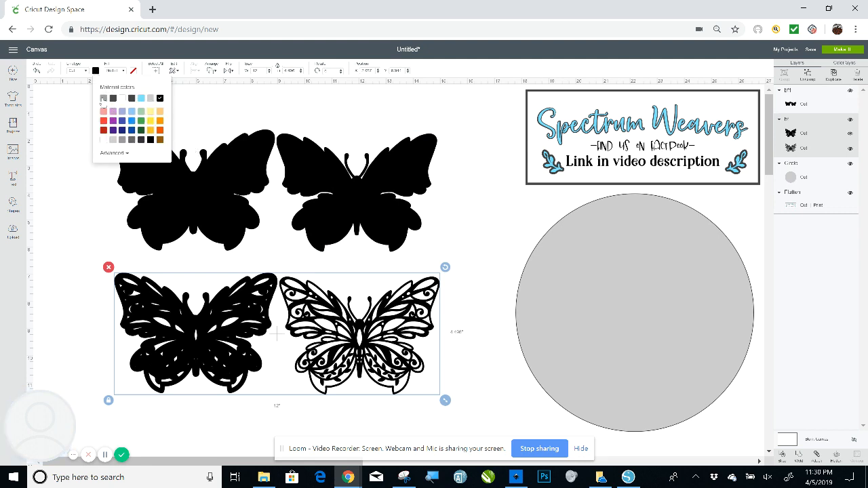
left_click(103, 99)
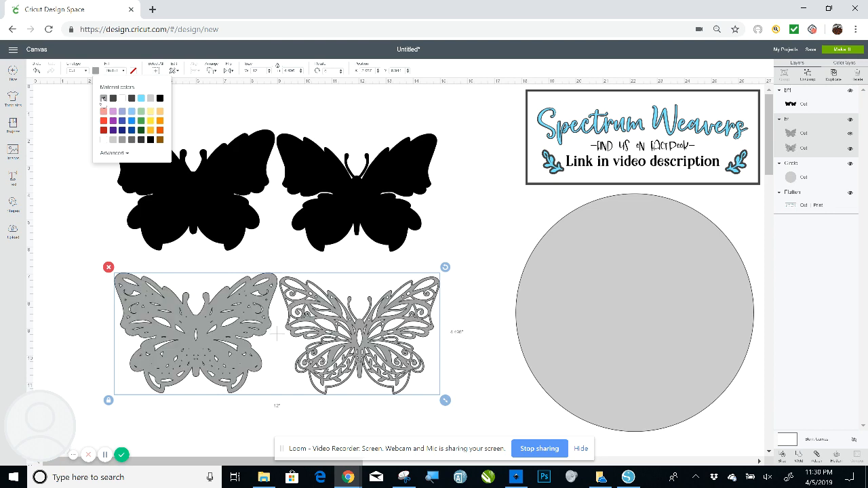
Step: Send the gray butterfly pair to the front of the layer order and position it just below the black silhouettes
left_click_drag(277, 334, 279, 309)
left_click(211, 70)
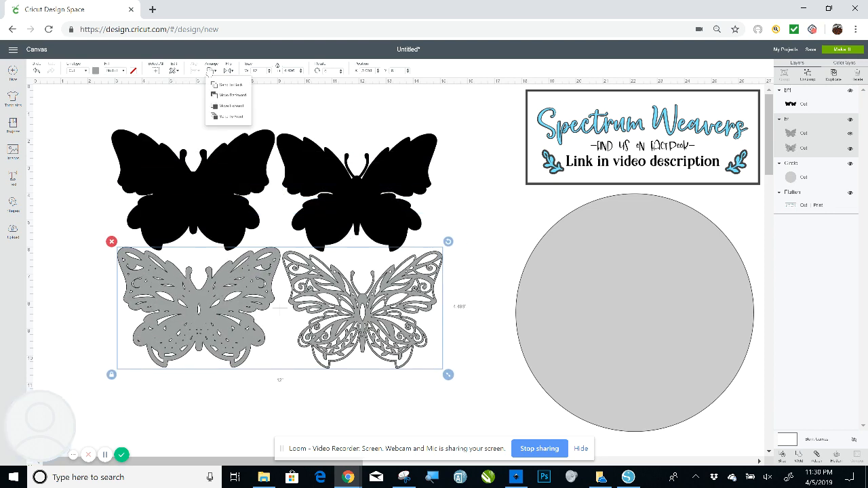
left_click(229, 117)
left_click_drag(227, 326, 229, 394)
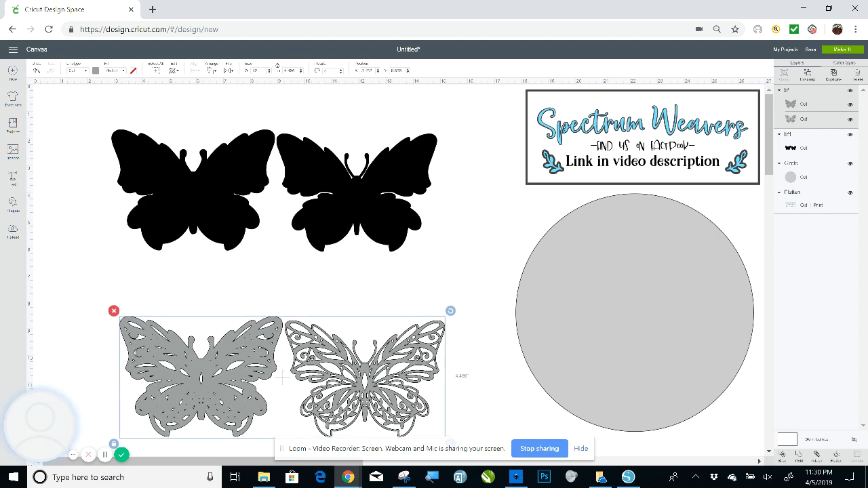
left_click_drag(282, 377, 281, 348)
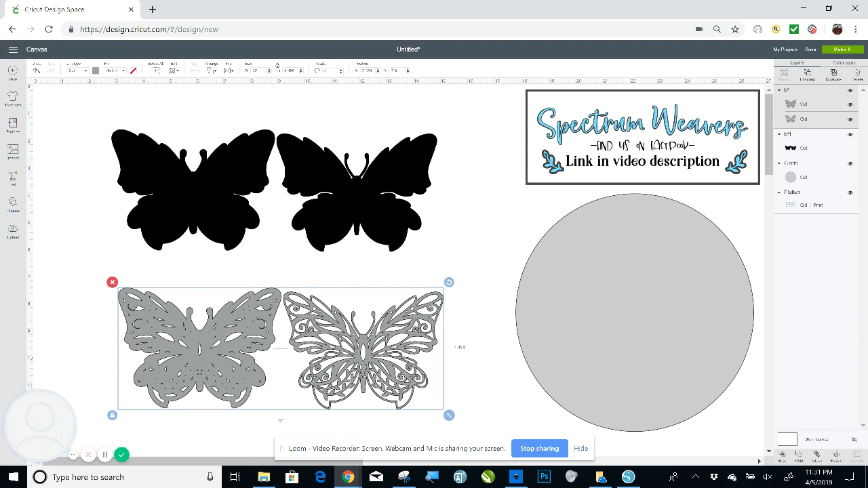
Step: Ungroup the gray butterfly pair into two separate butterflies
left_click(808, 75)
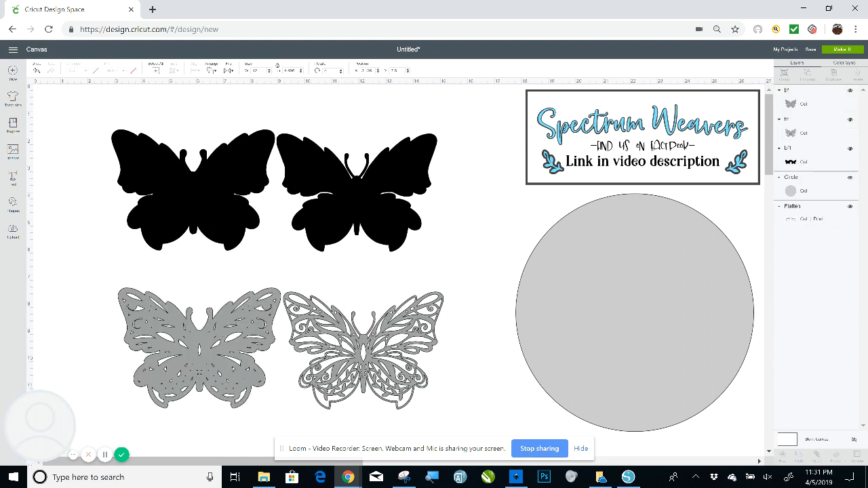
left_click(211, 208)
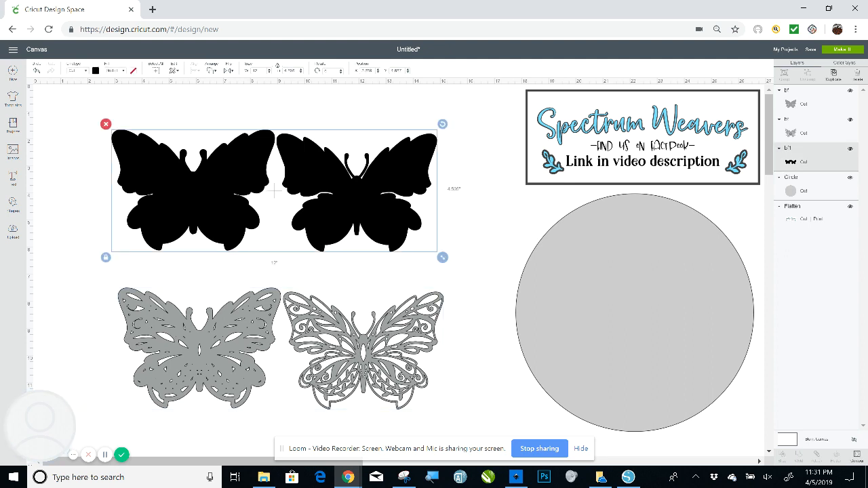
left_click(53, 184)
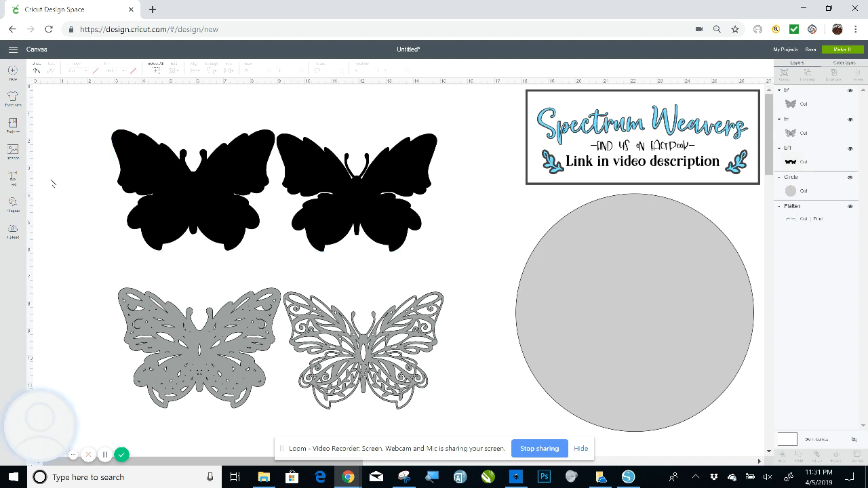
Step: Insert a square and stretch it to about 6.4 by 5.6 inches so it fully covers the left black silhouette
left_click(12, 203)
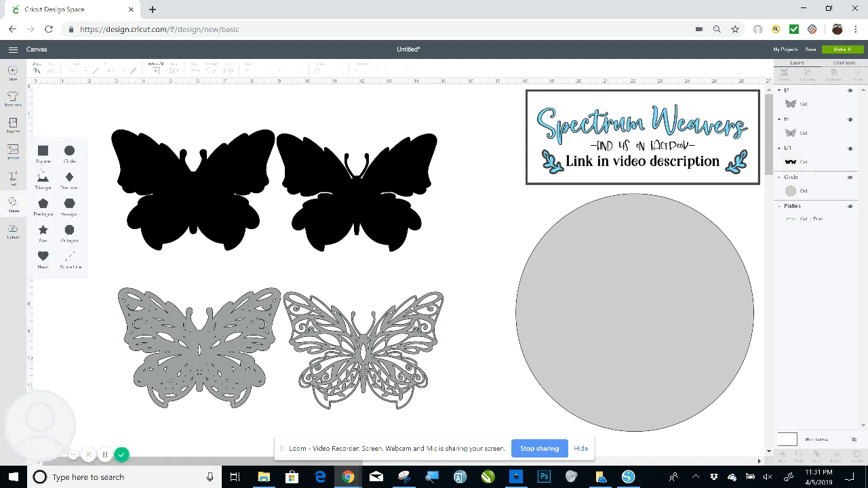
left_click(43, 150)
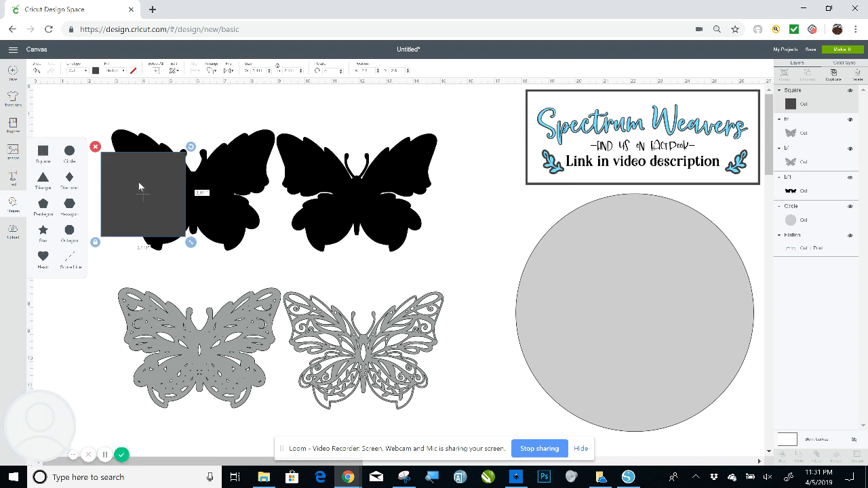
left_click(109, 266)
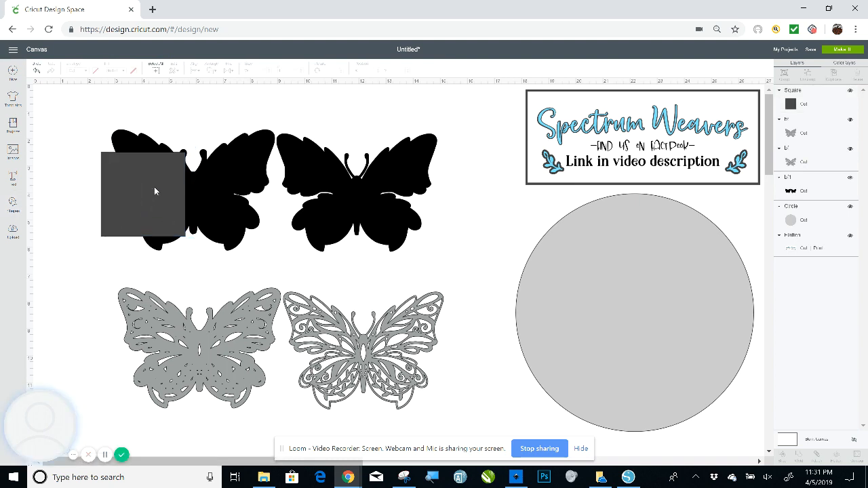
left_click_drag(154, 191, 153, 145)
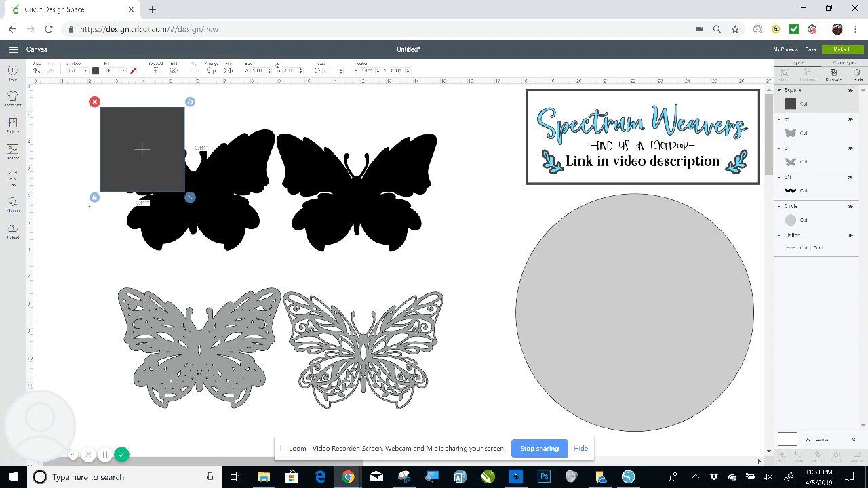
left_click_drag(191, 198, 292, 273)
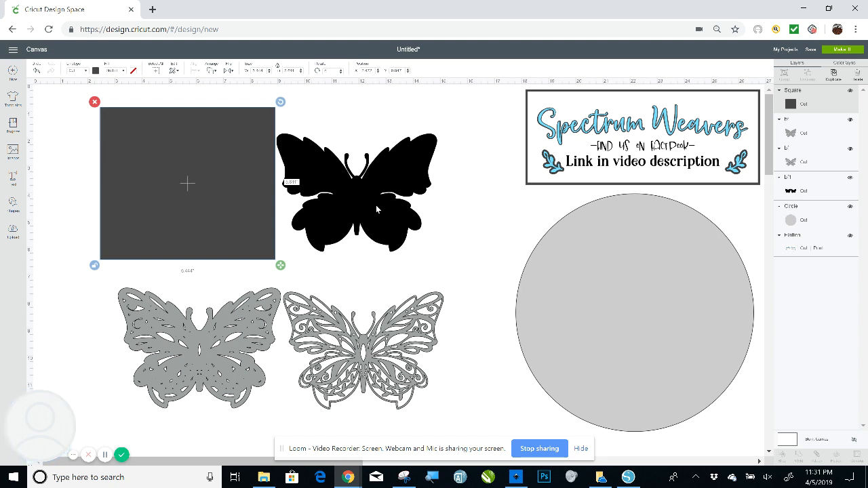
Step: Slice the square with the black silhouette pair, then delete the leftover square frame and the dark gray butterfly cutout
left_click(376, 205, "shift")
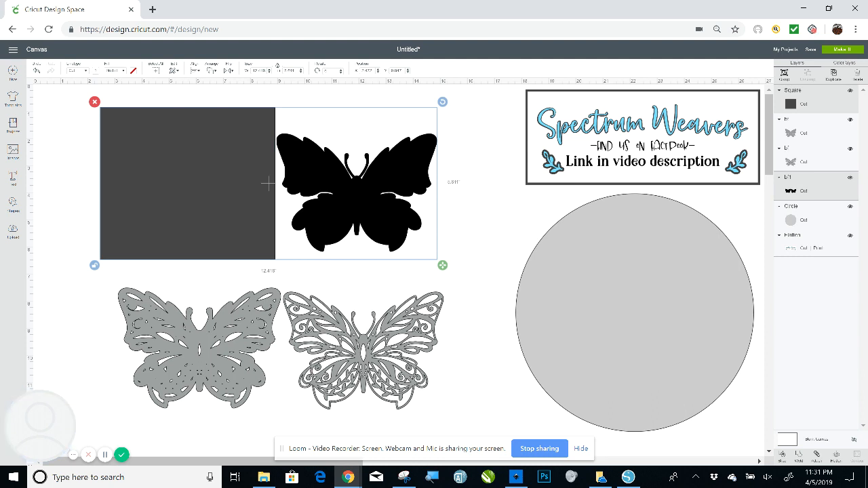
key("ctrl+v")
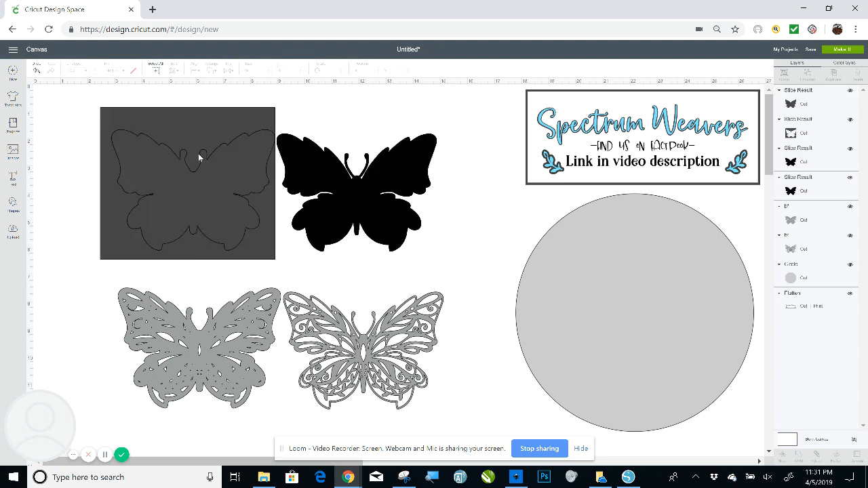
left_click(183, 131)
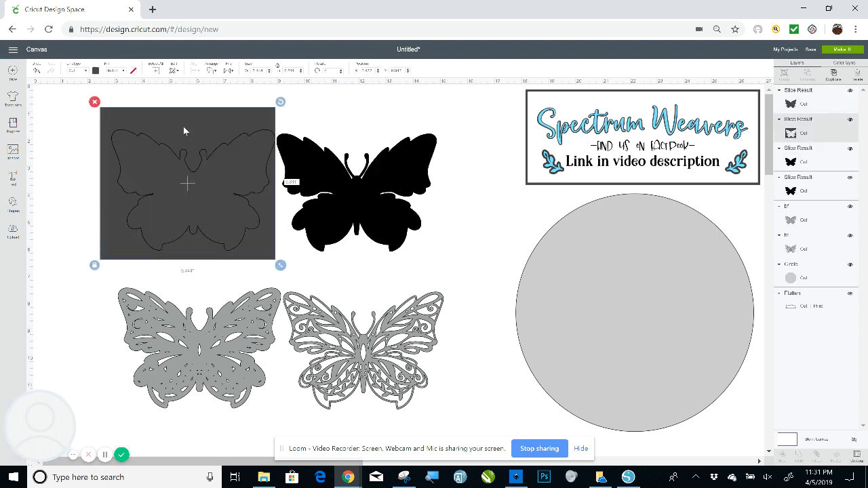
left_click(94, 103)
left_click(139, 171)
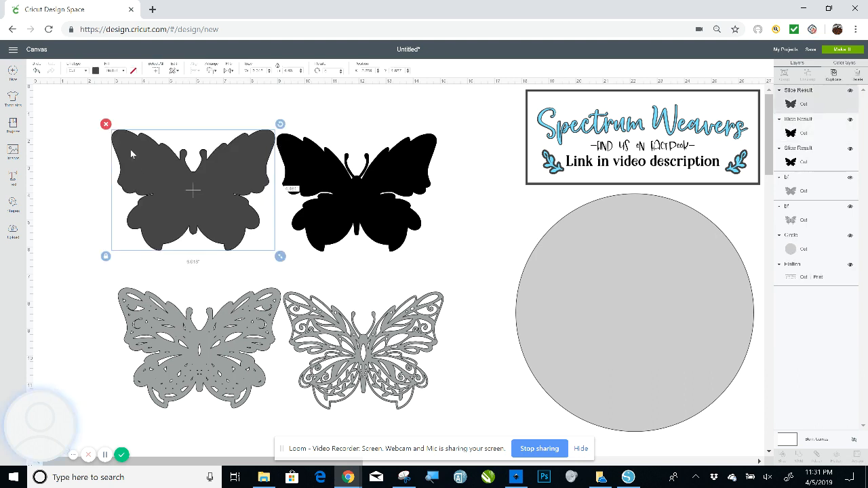
left_click(107, 127)
Step: Move the left black silhouette away from its partner, delete the thicker outset detailed butterfly, and keep the finer one below the right silhouette
mouse_move(194, 193)
left_mouse_down()
mouse_move(157, 193)
mouse_move(183, 192)
left_mouse_up()
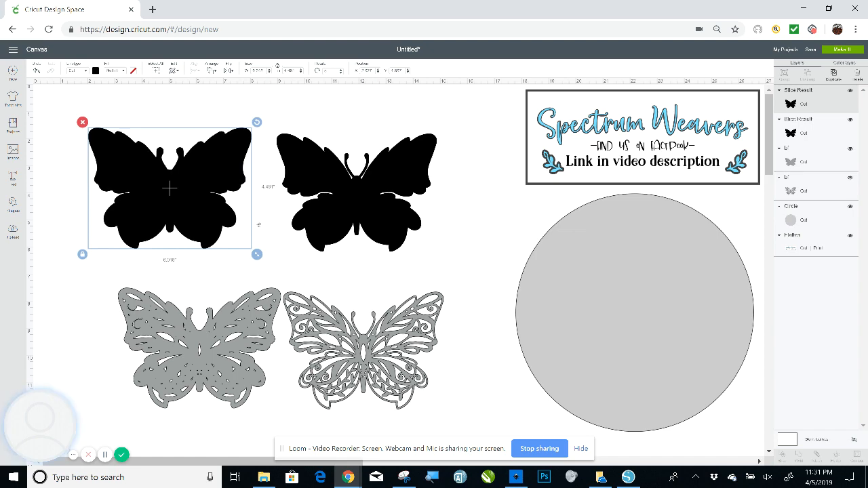
left_click_drag(197, 347, 174, 347)
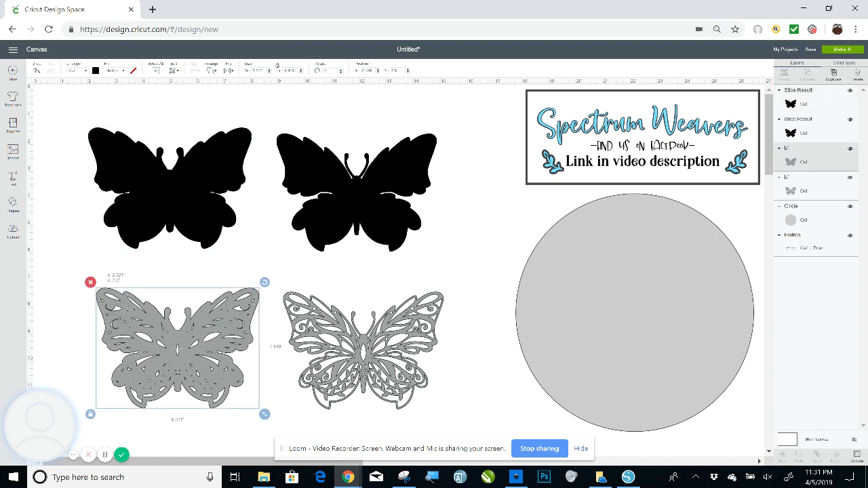
left_click_drag(363, 350, 366, 315)
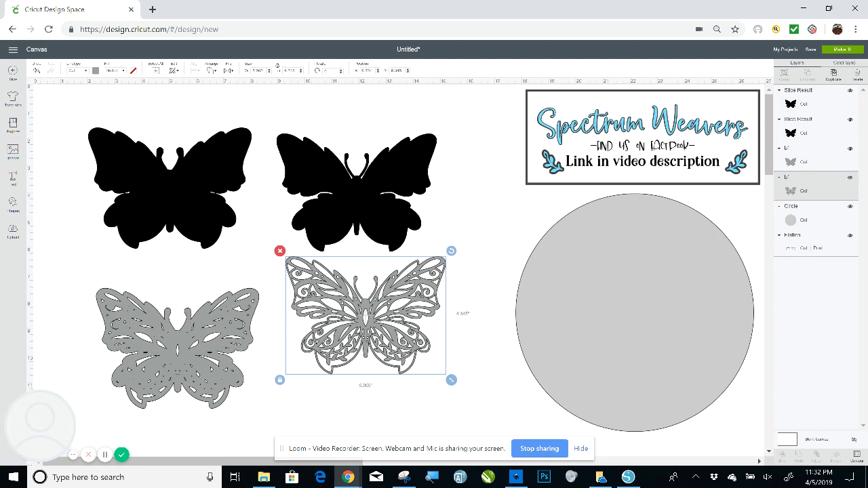
left_click(179, 349)
key("Delete")
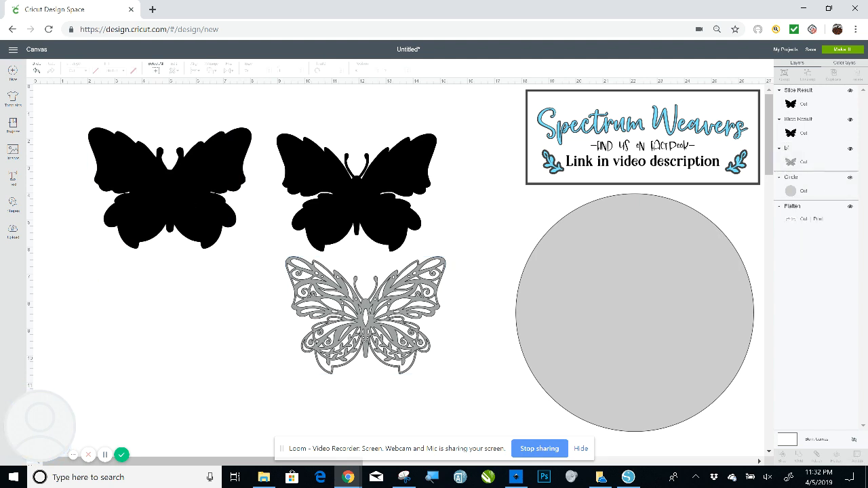
left_click_drag(364, 316, 371, 350)
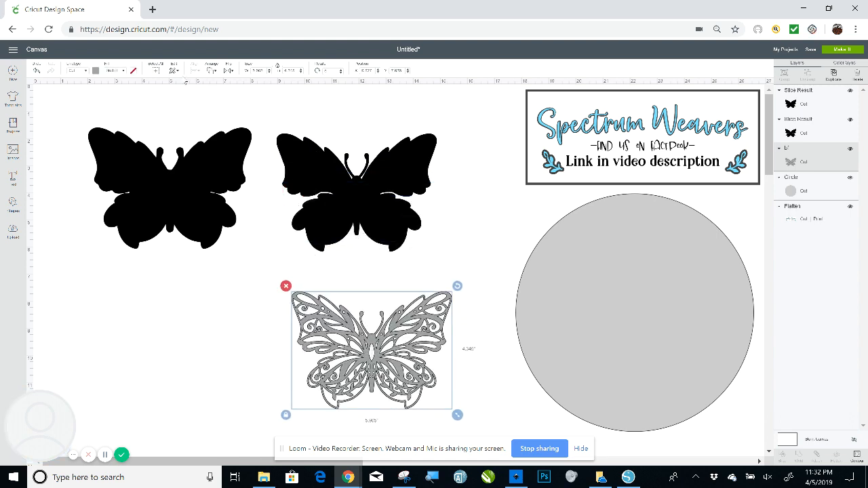
Step: Change the left silhouette's material color to dark gray and move it farther away from the other butterflies
left_click(188, 202)
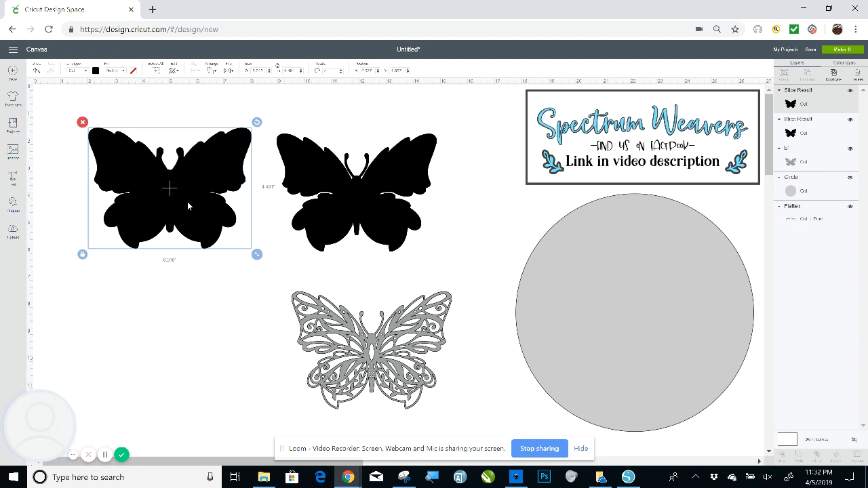
left_click(96, 70)
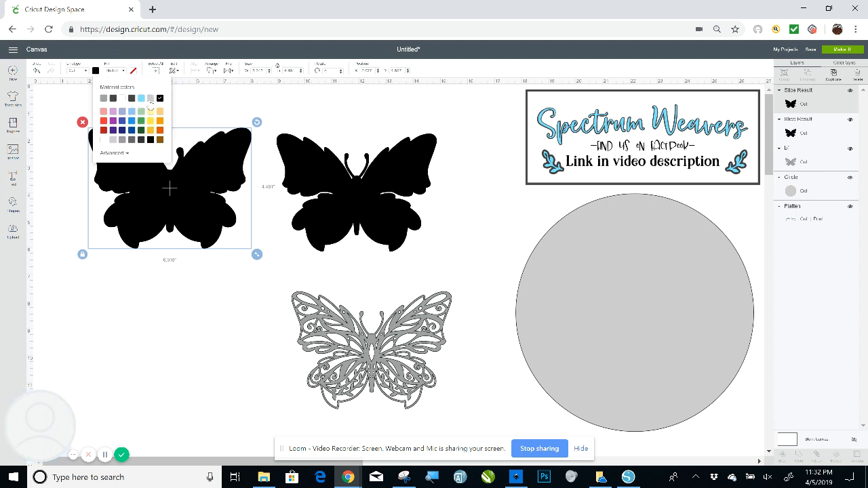
left_click(140, 140)
left_click(141, 148)
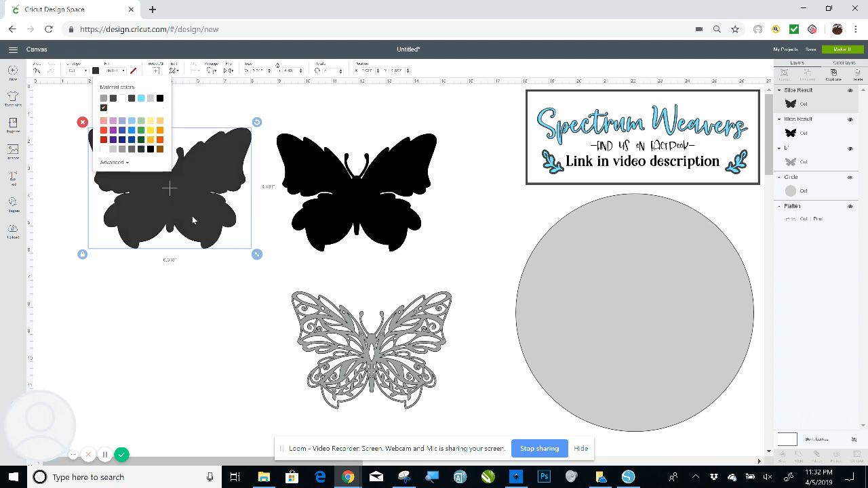
left_click_drag(196, 222, 208, 308)
left_click_drag(182, 273, 174, 240)
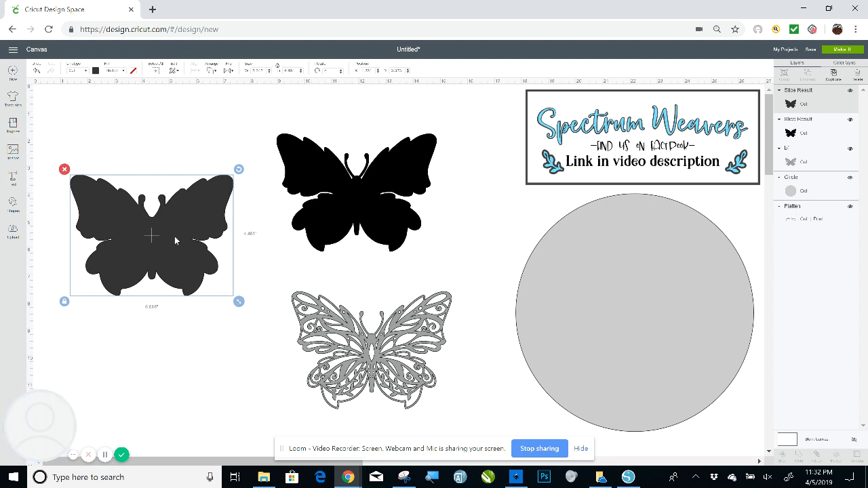
left_click_drag(195, 237, 176, 203)
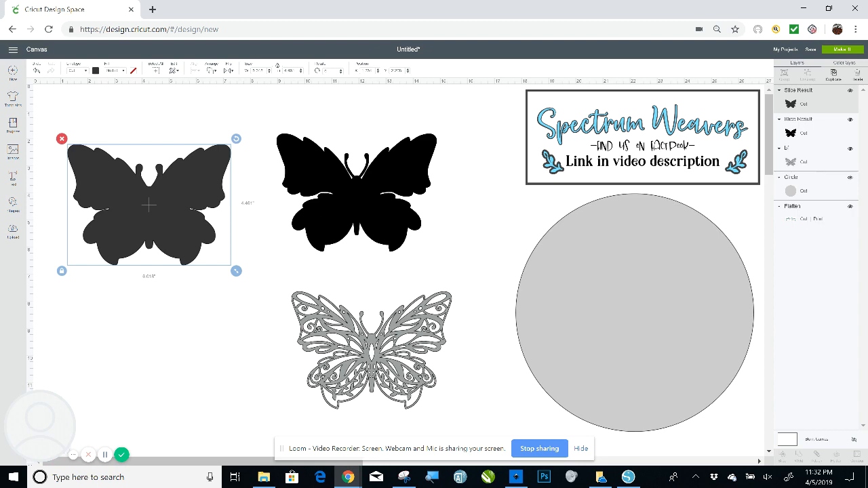
Step: Send the detailed butterfly to the front of the layer order and change its material color to blue
left_click_drag(372, 339, 363, 306)
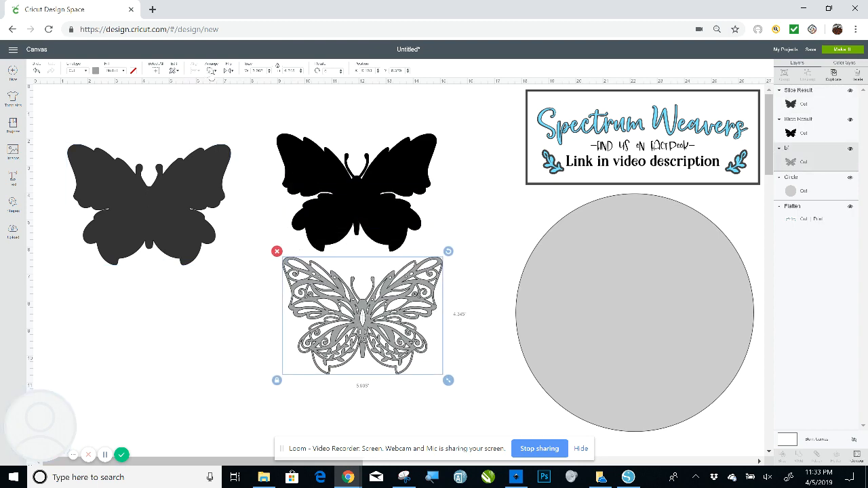
left_click(210, 71)
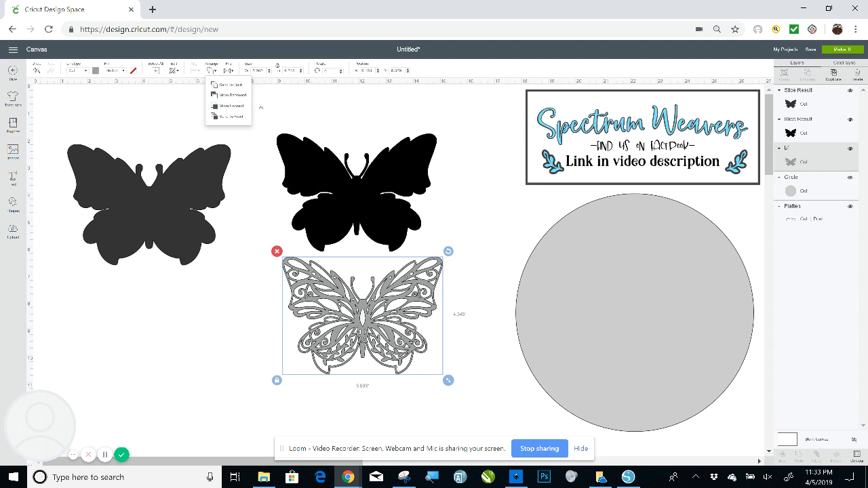
left_click(235, 117)
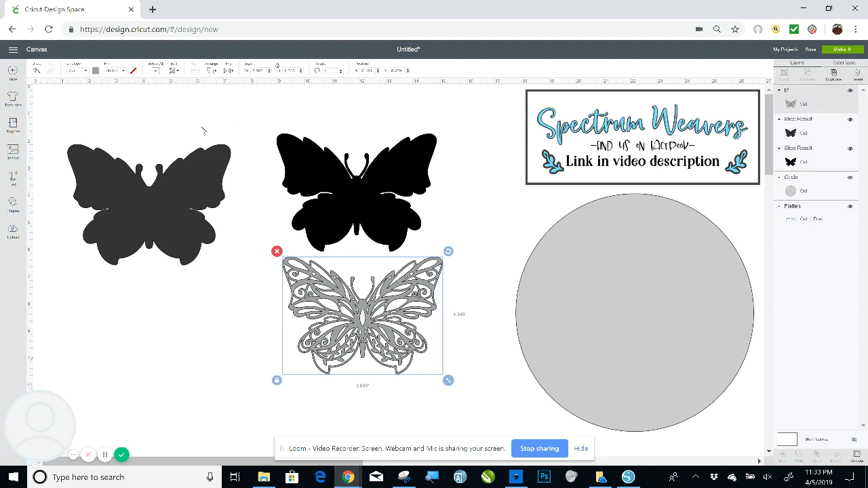
left_click(96, 71)
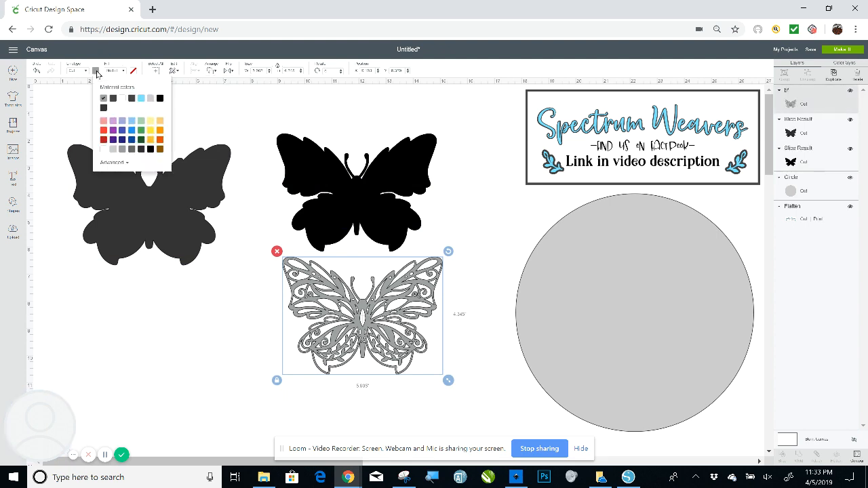
left_click(131, 131)
Step: Change the black silhouette's material color to light gray, align the blue detailed butterfly on top of it, and shift both together
left_click(349, 200)
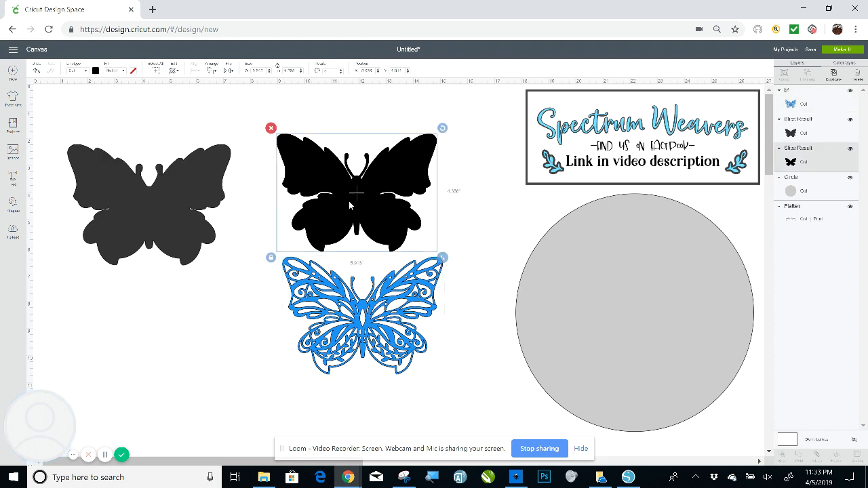
left_click(96, 70)
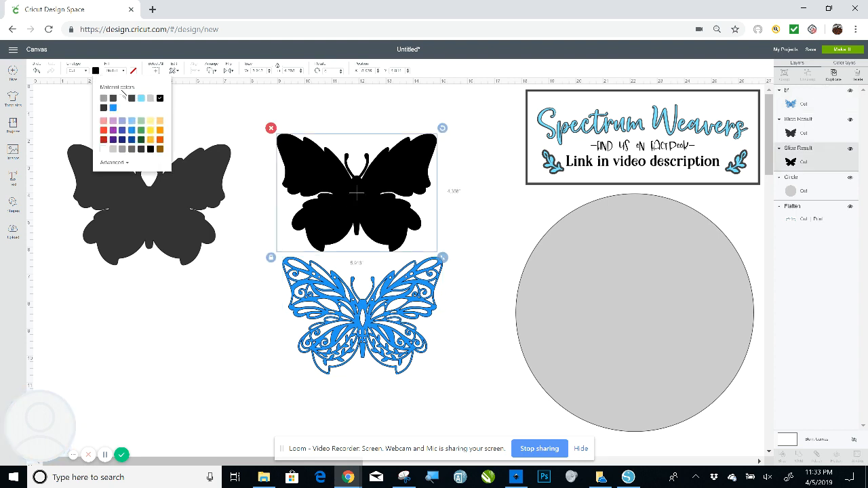
left_click(149, 99)
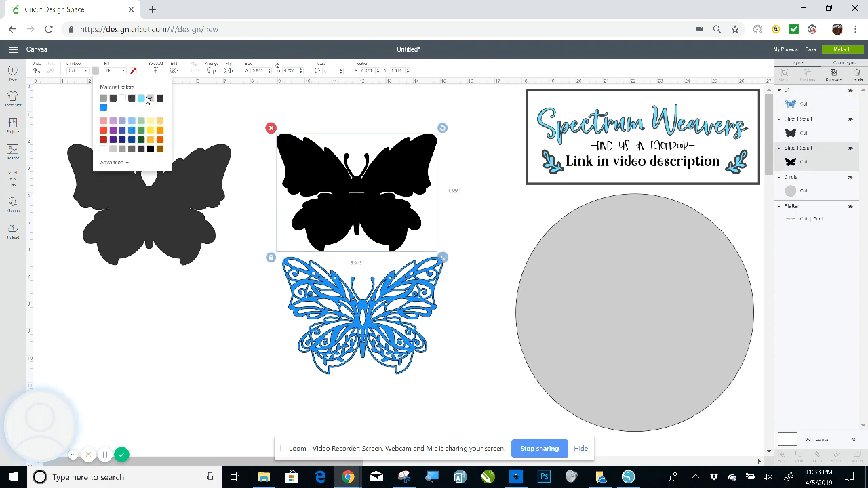
left_click_drag(394, 333, 392, 211)
left_click(403, 293)
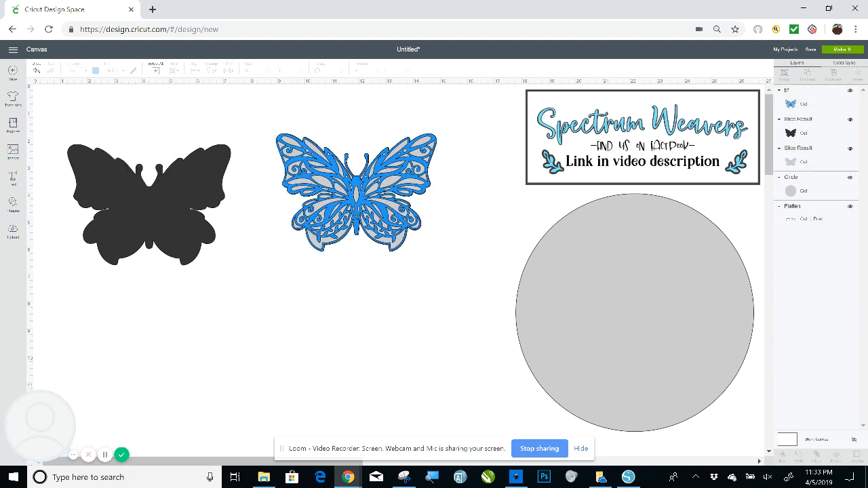
left_click_drag(391, 300, 377, 195)
Step: Send the dark gray silhouette to the back of the layer order and center the blue and light gray butterflies over it
left_click(212, 202)
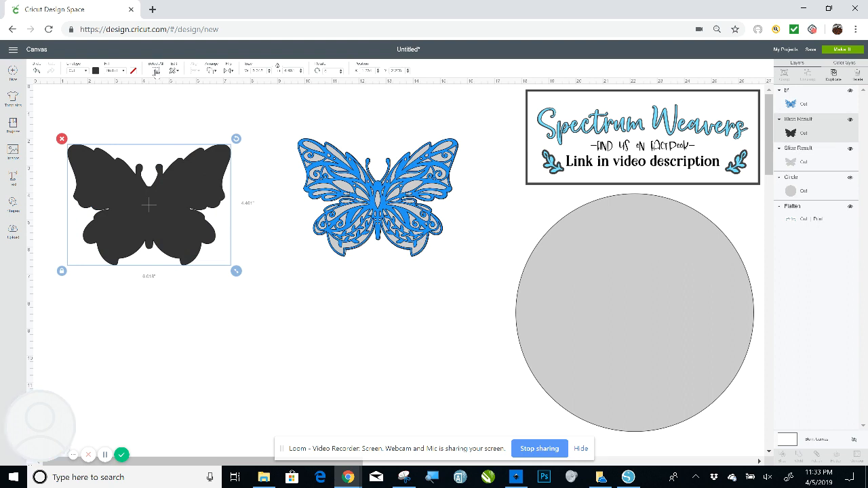
left_click(210, 72)
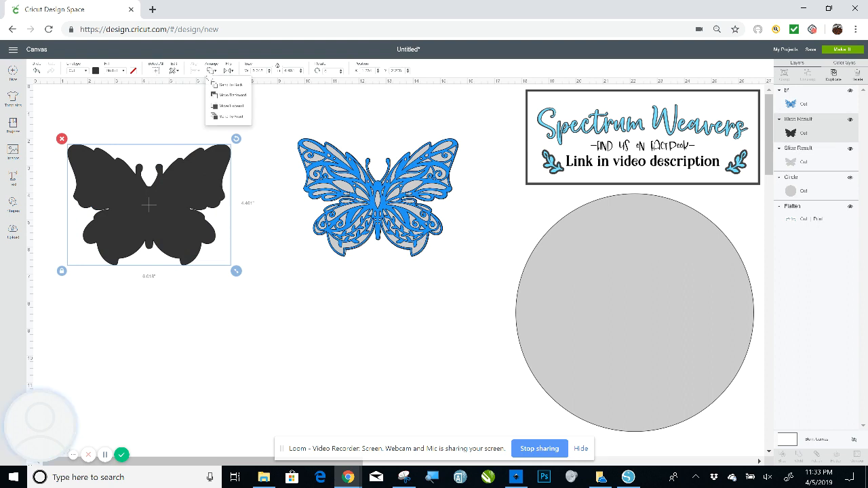
left_click(224, 85)
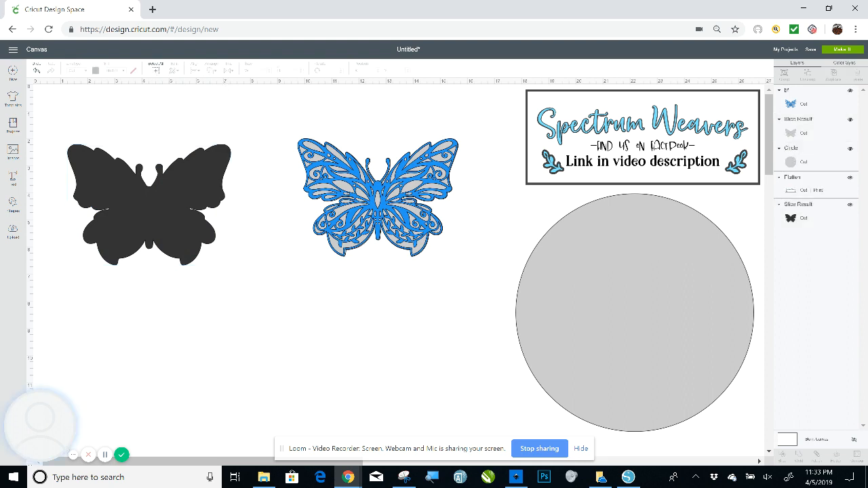
left_click(392, 202)
left_click_drag(393, 205, 163, 212)
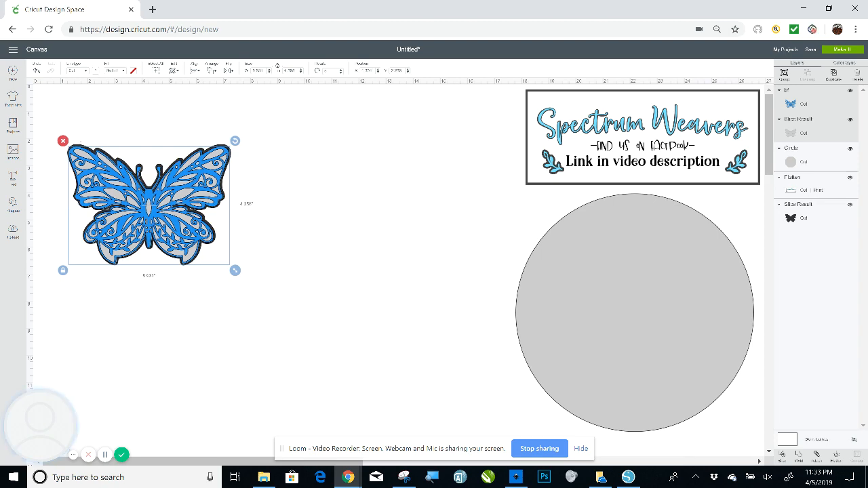
Step: Separate the stacked layers, placing the blue butterfly away from the dark silhouette and the light gray silhouette directly below the blue one
left_click(190, 202)
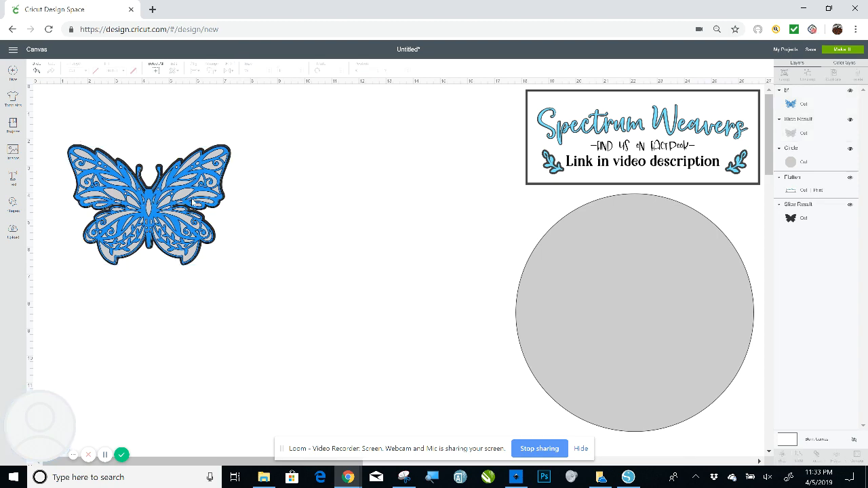
left_click_drag(192, 202, 401, 155)
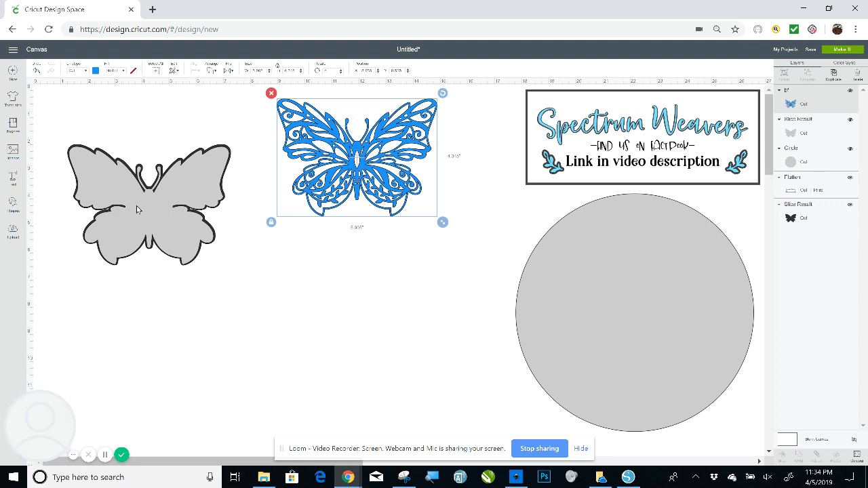
left_click_drag(352, 157, 386, 166)
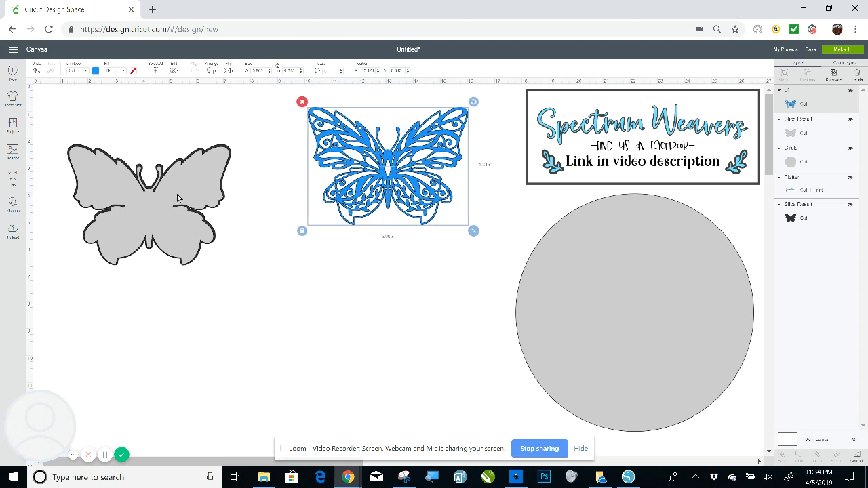
left_click(166, 200)
left_click_drag(167, 199, 407, 280)
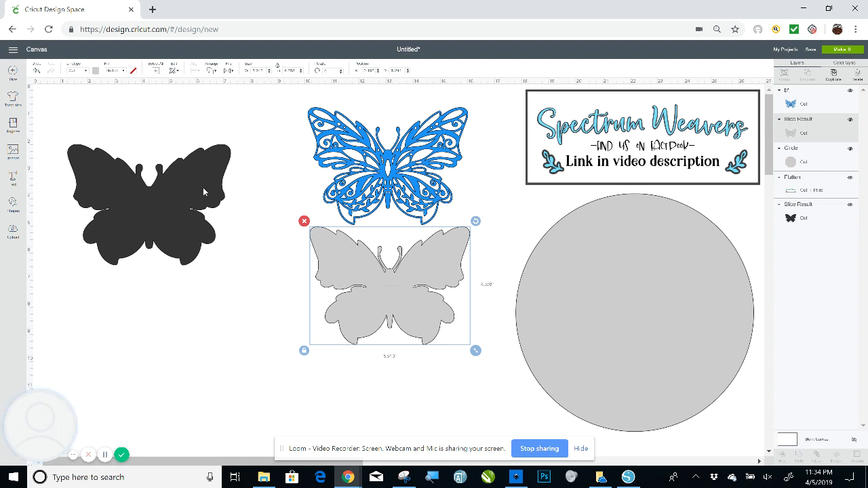
Step: Reposition the dark silhouette on the canvas and stack the light gray and blue butterflies centered on top of it
left_click_drag(203, 187, 185, 194)
key("Escape")
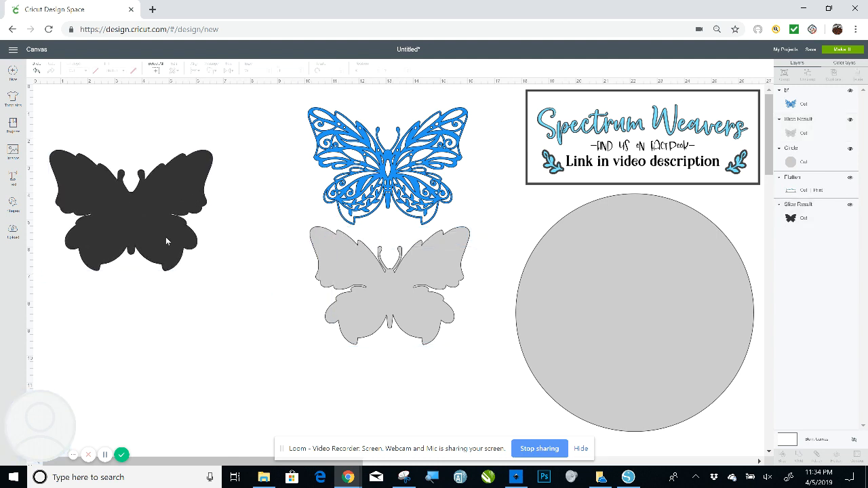
left_click_drag(165, 239, 217, 215)
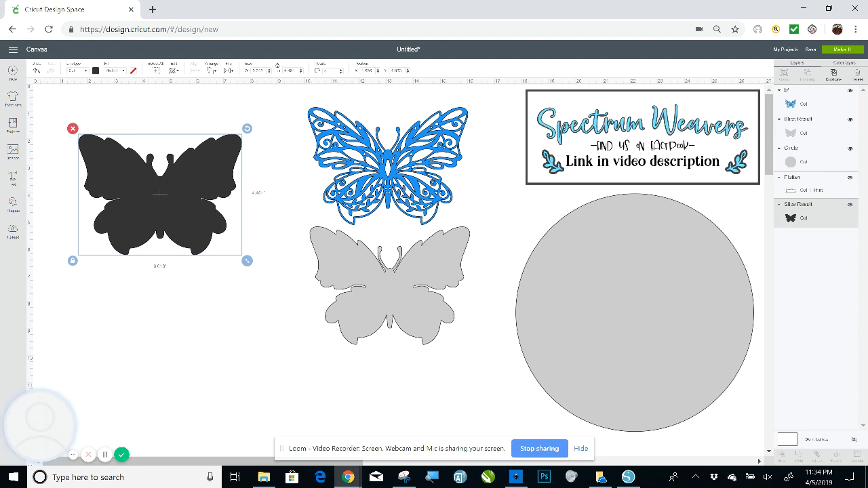
mouse_move(175, 191)
left_mouse_down()
mouse_move(180, 203)
mouse_move(172, 216)
mouse_move(181, 206)
left_mouse_up()
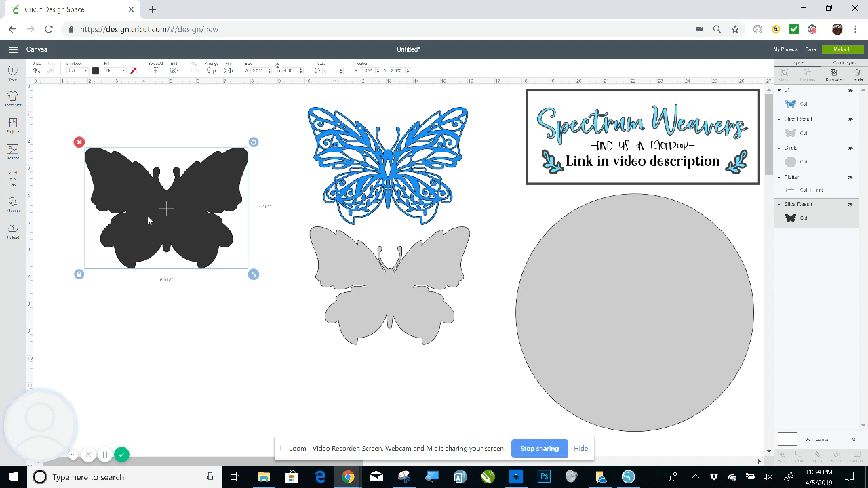
left_click_drag(147, 216, 170, 222)
left_click_drag(356, 277, 157, 207)
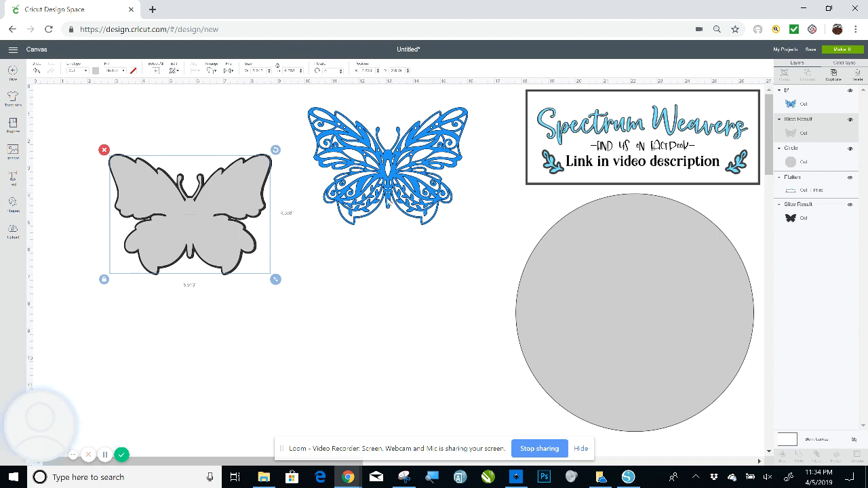
left_click_drag(387, 163, 190, 211)
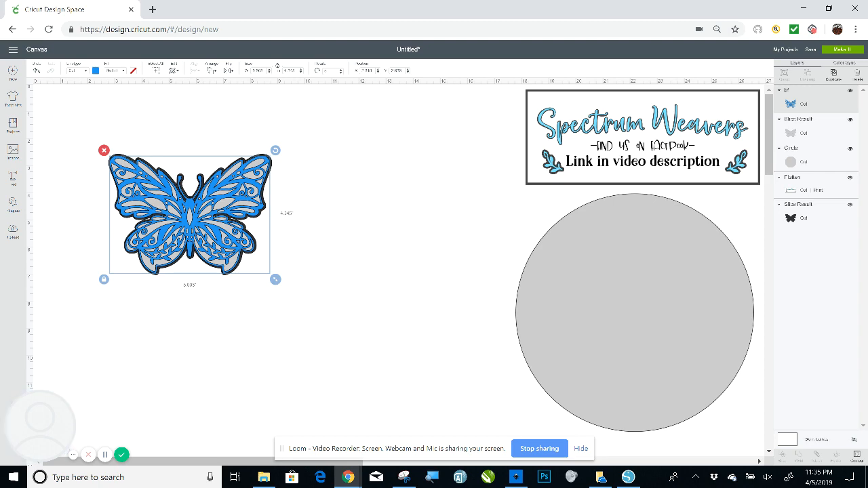
Step: Separate the stacked layers, placing the blue butterfly above the light gray silhouette and both beside the dark silhouette
left_click(166, 231)
left_click_drag(166, 230, 356, 196)
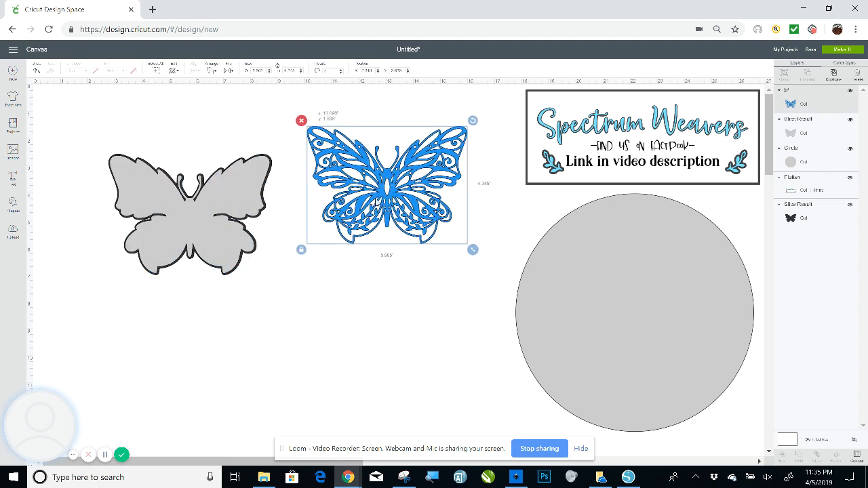
left_click_drag(225, 205, 412, 313)
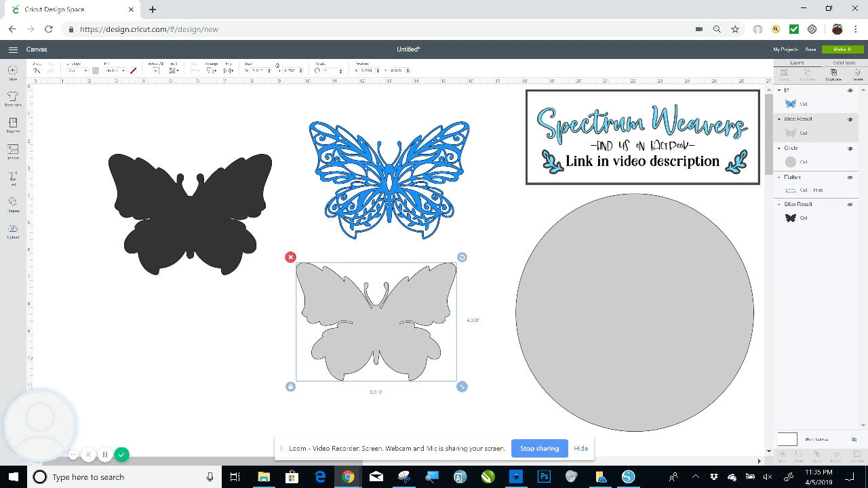
key("Escape")
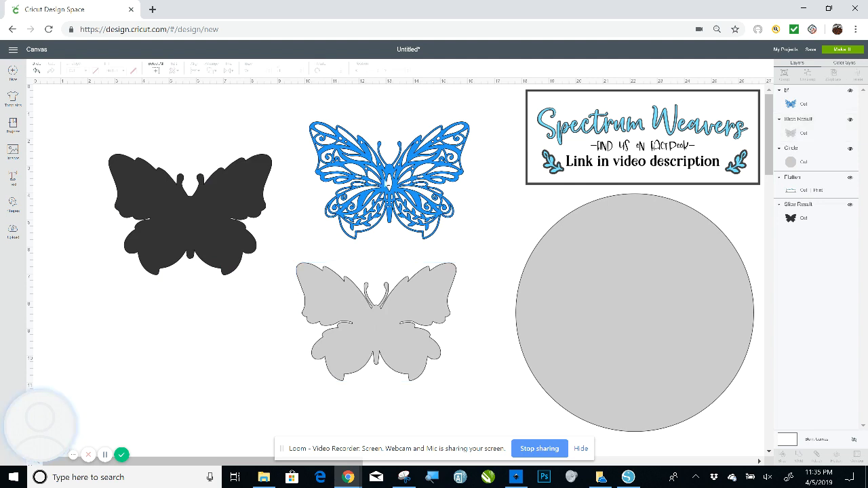
left_click_drag(391, 198, 393, 175)
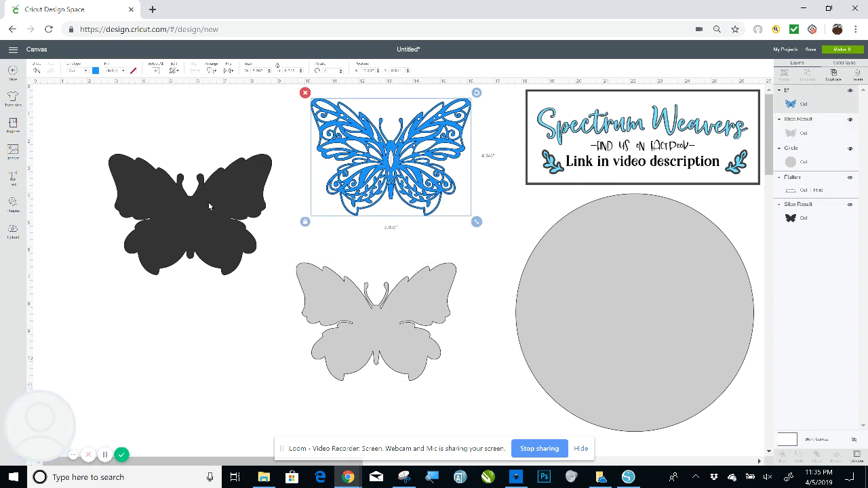
left_click_drag(230, 192, 201, 192)
Step: Align the blue butterfly on top of the light gray silhouette and place both together over the dark silhouette
left_click_drag(391, 157, 376, 320)
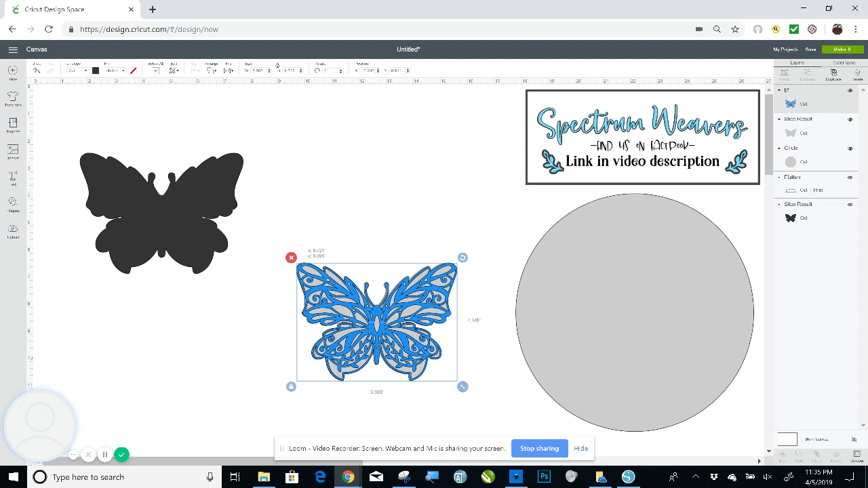
left_click_drag(377, 321, 375, 320)
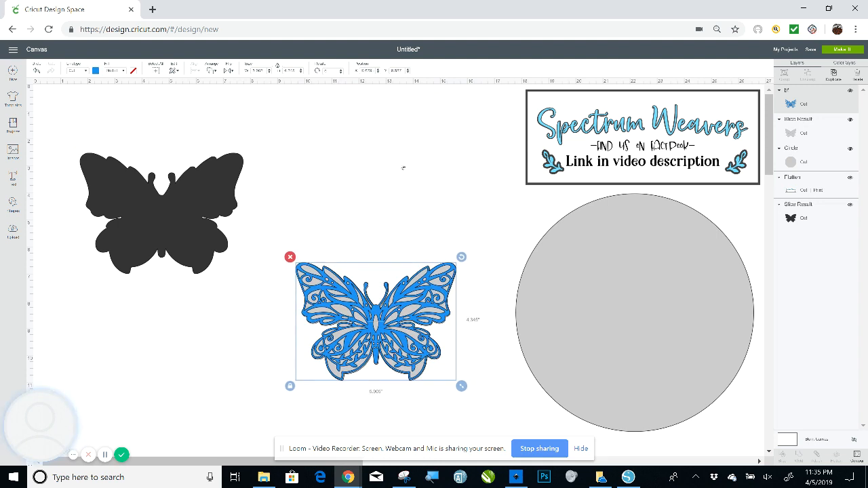
left_click(405, 172)
left_click_drag(390, 146, 415, 407)
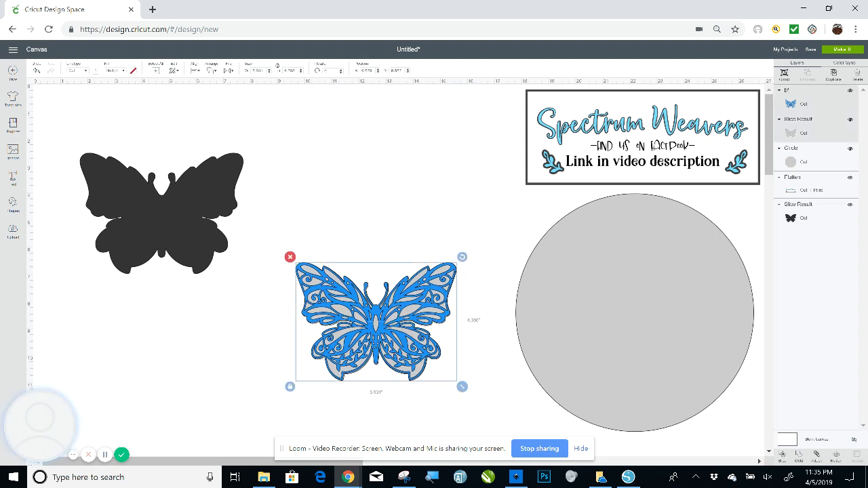
left_click_drag(376, 321, 161, 211)
left_click(167, 195)
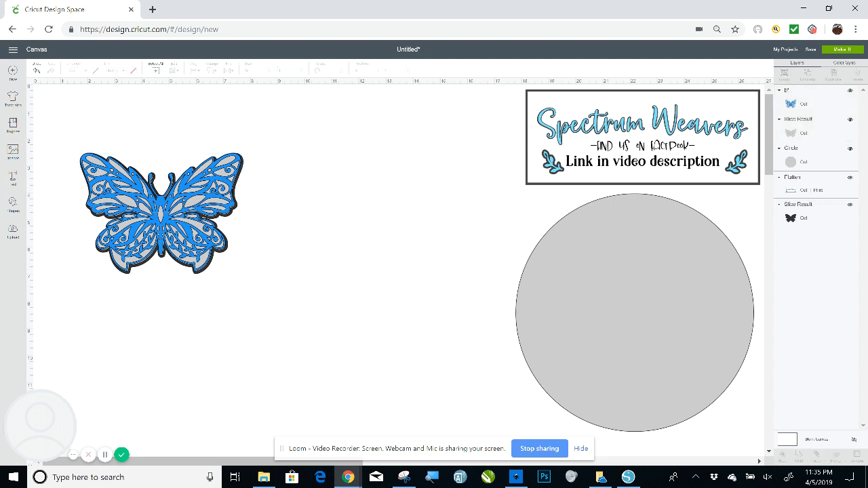
Step: Center-align the three butterfly layers with each other and move the whole stack closer to the large circle
left_click_drag(140, 384, 215, 91)
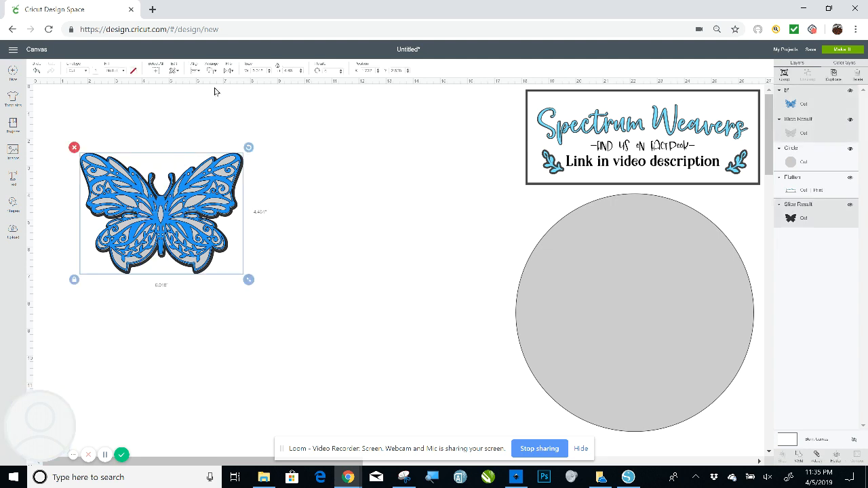
left_click(193, 71)
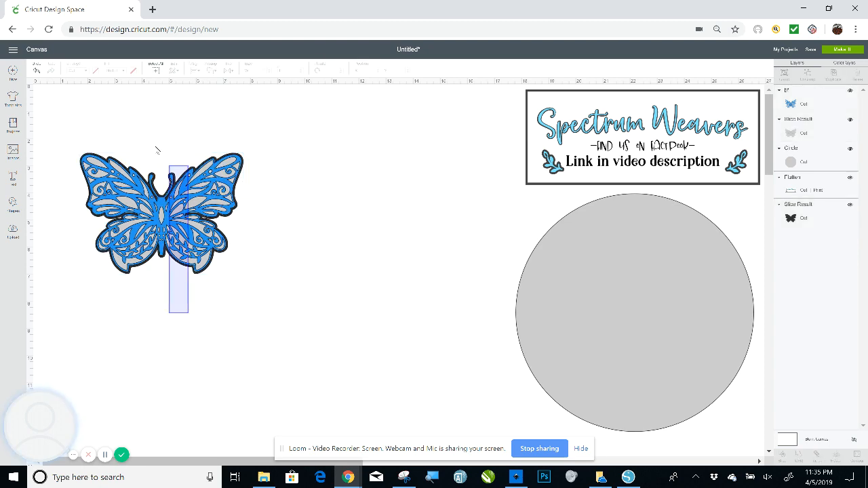
right_click(181, 220)
left_click_drag(182, 219, 385, 290)
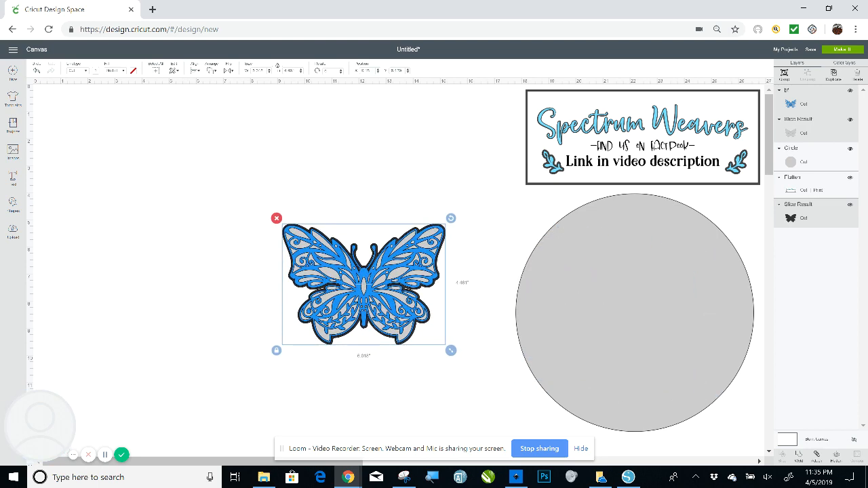
Step: Send the large gray circle to the back of the layer order
left_click(610, 309)
left_click(213, 71)
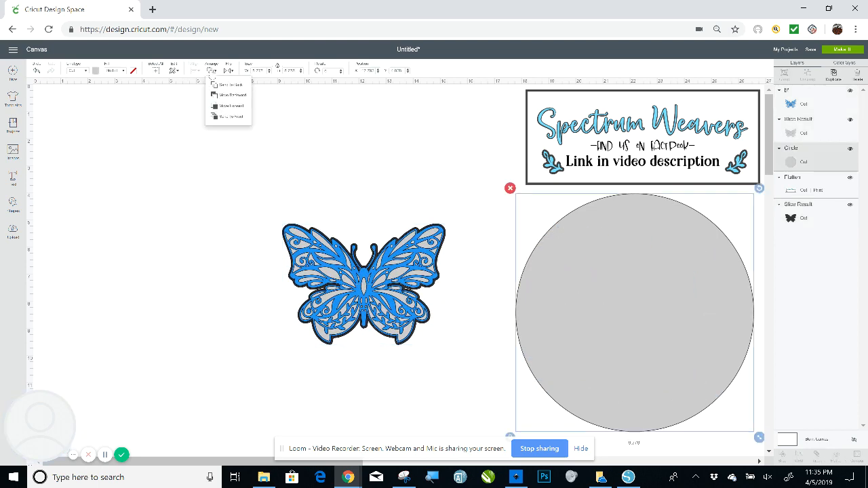
left_click(245, 96)
left_click(213, 71)
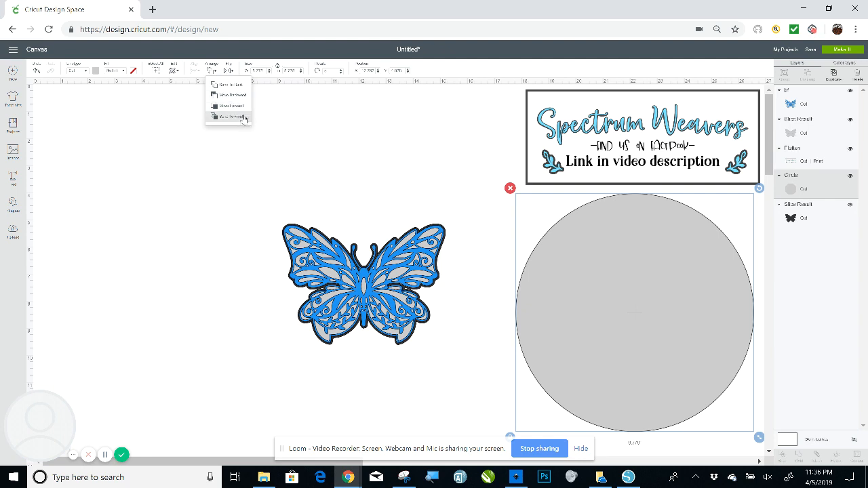
left_click(236, 86)
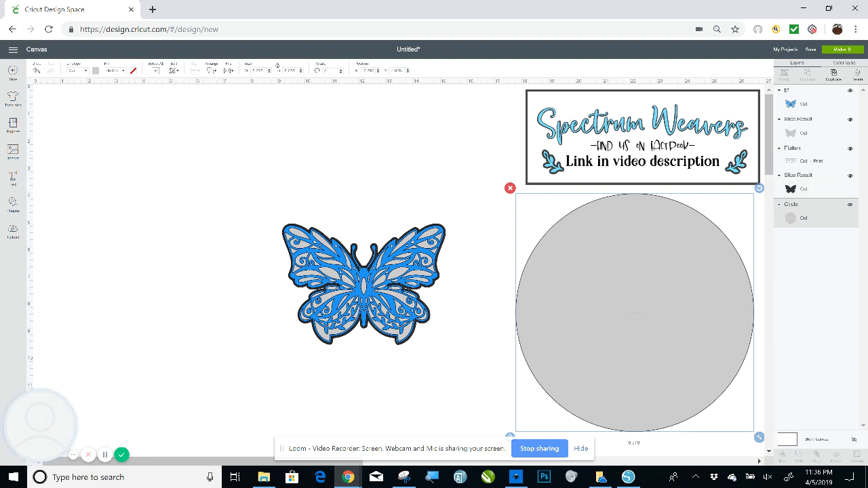
Step: Enlarge the three-layer butterfly to about 8.3 inches wide and place the gray circle behind it
left_click_drag(626, 260, 208, 168)
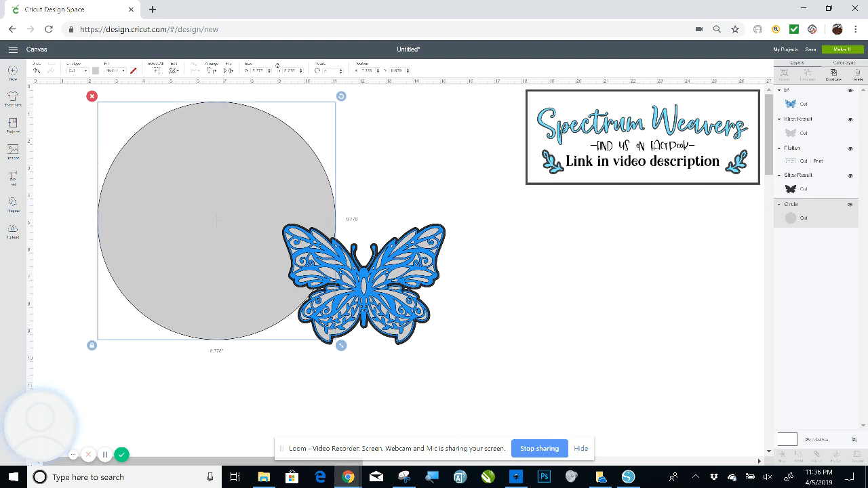
left_click_drag(480, 371, 355, 257)
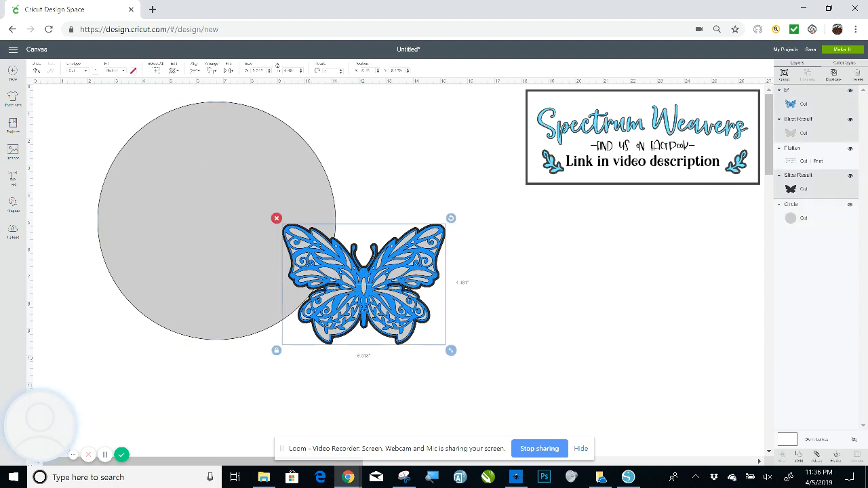
left_click_drag(451, 350, 501, 387)
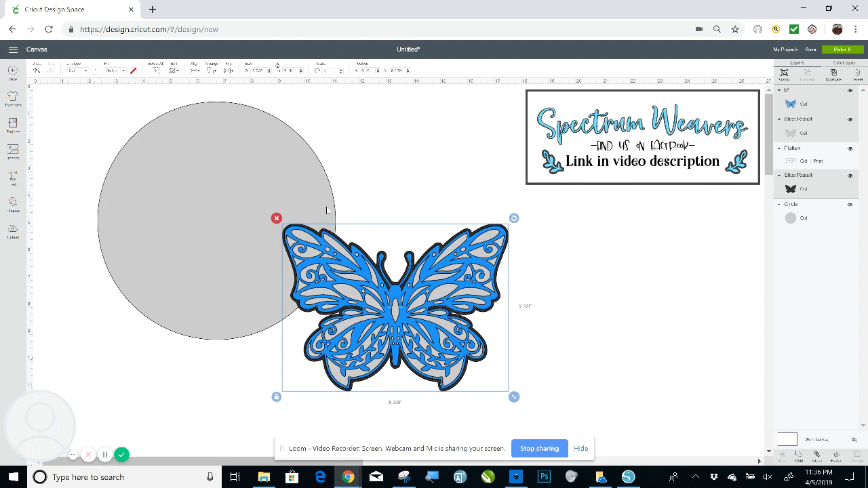
left_click_drag(240, 151, 424, 225)
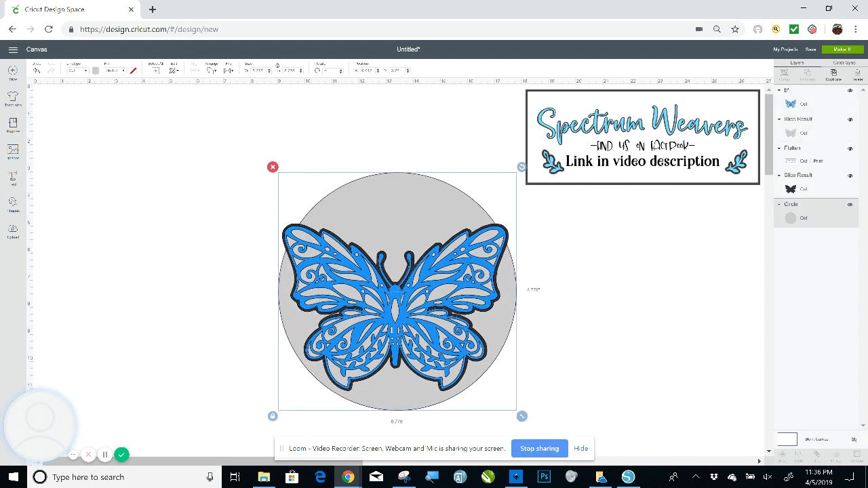
Step: Enlarge the gray circle to about 9.5 inches in diameter and center it behind the butterfly
left_click_drag(522, 411, 537, 431)
left_click(479, 370)
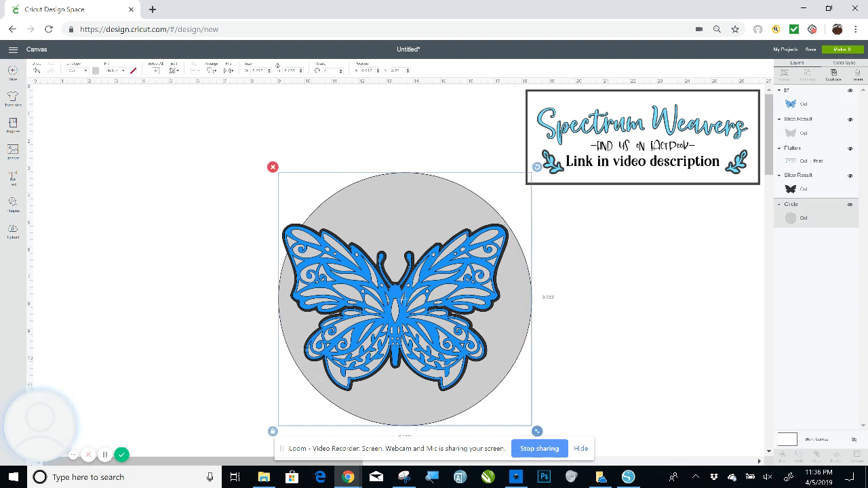
left_click_drag(405, 299, 396, 284)
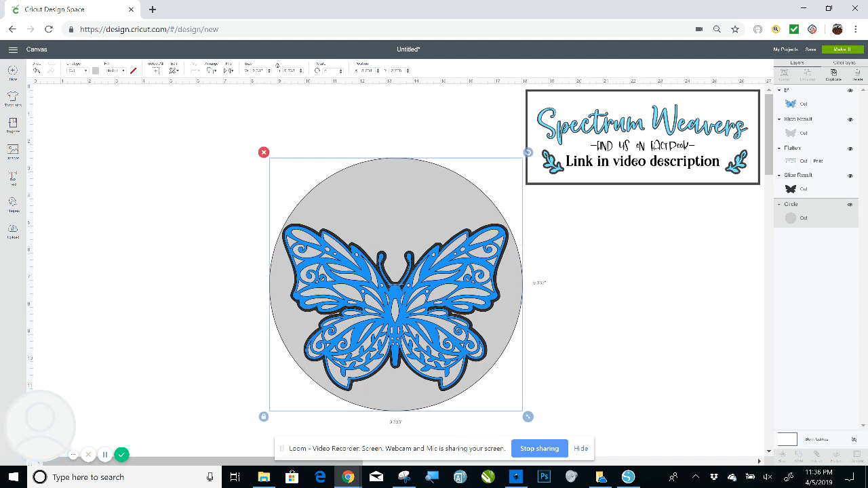
left_click_drag(527, 416, 534, 422)
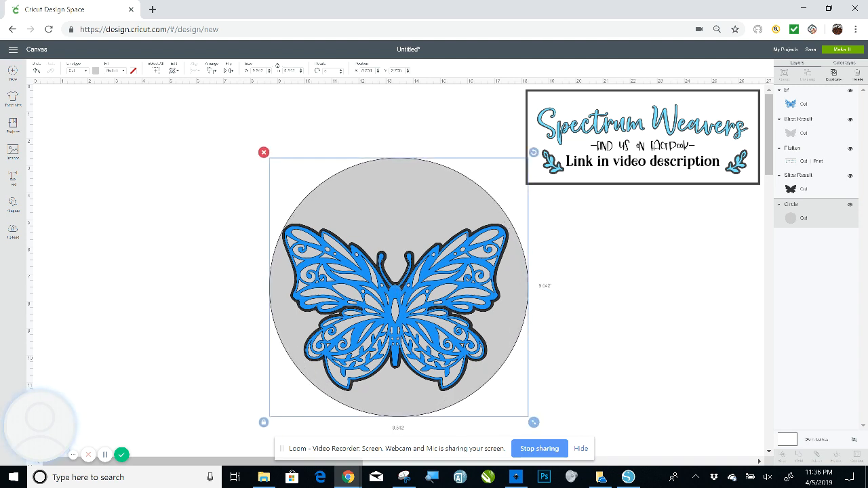
left_click(597, 380)
left_click_drag(406, 203, 406, 200)
key("Escape")
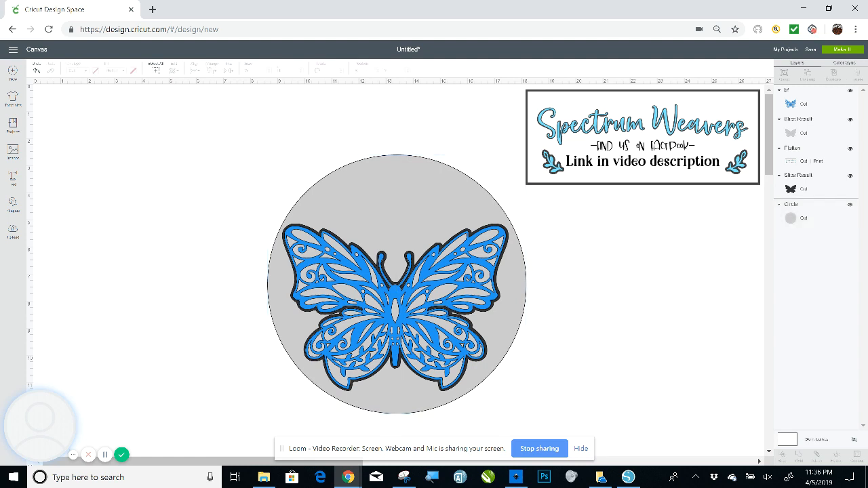